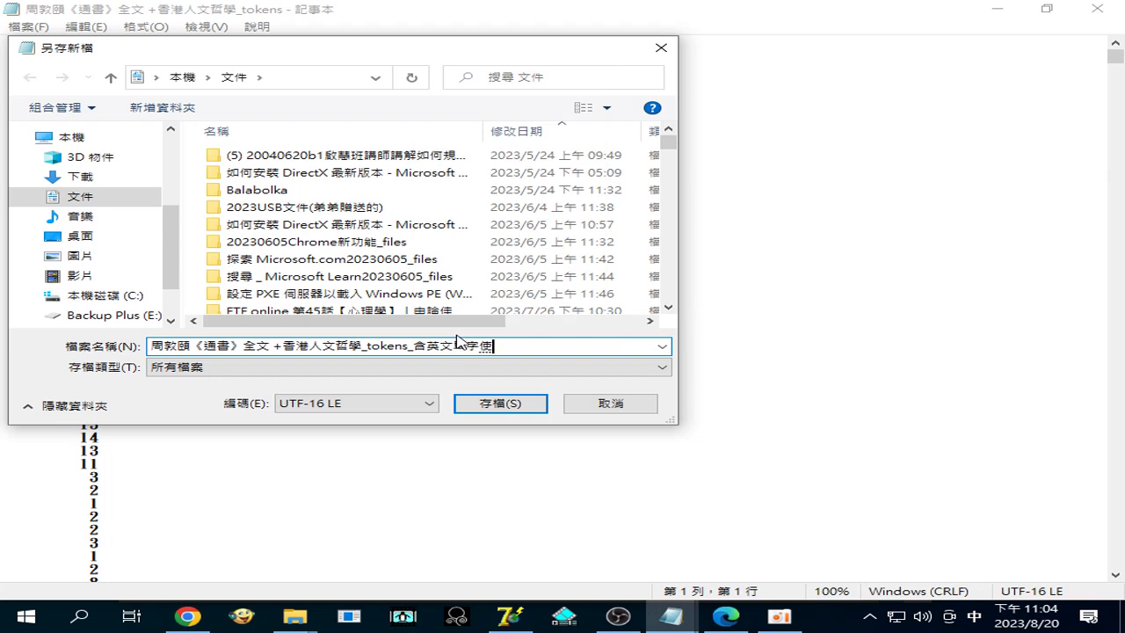
Step: Save the Notepad file in UTF-16 LE as 周敦頤《通書》全文 +香港人文哲學_tokens_含英文單字使用頻率次數.xml in the 文件 folder
{"action": "key", "text": "4"}
{"action": "type", "text": "6m4j4"}
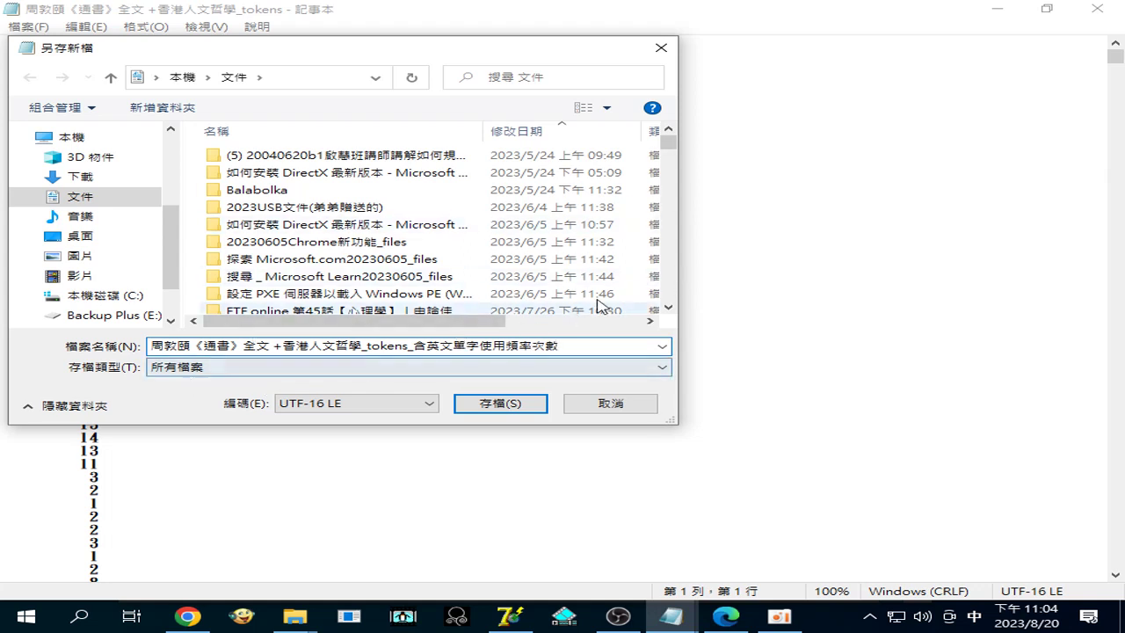
{"action": "type", "text": "."}
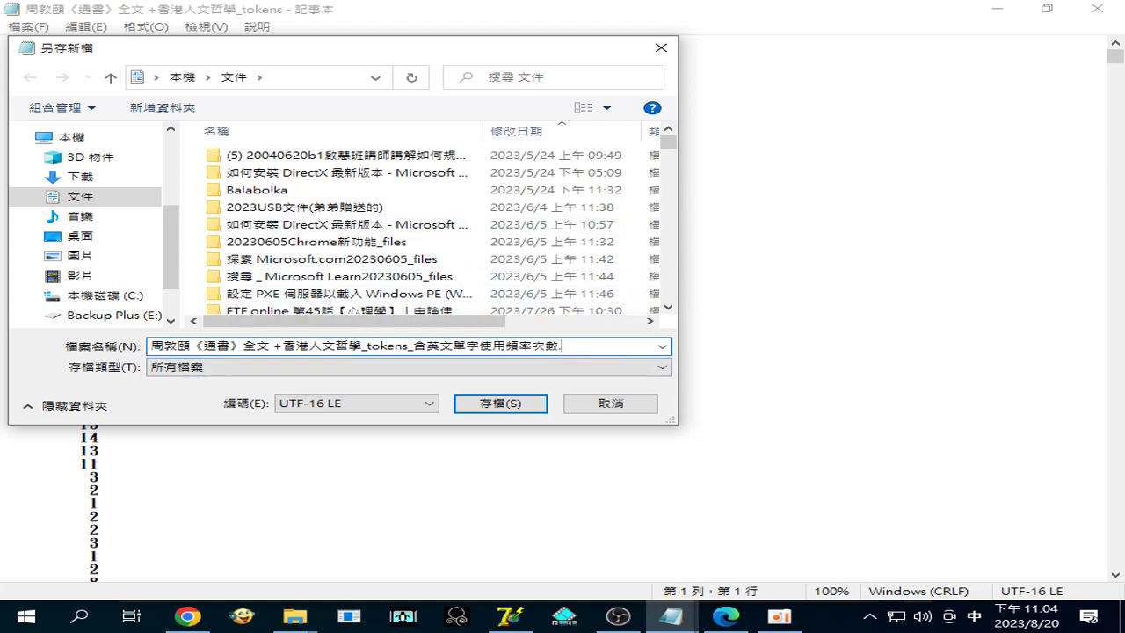
{"action": "key", "text": "shift"}
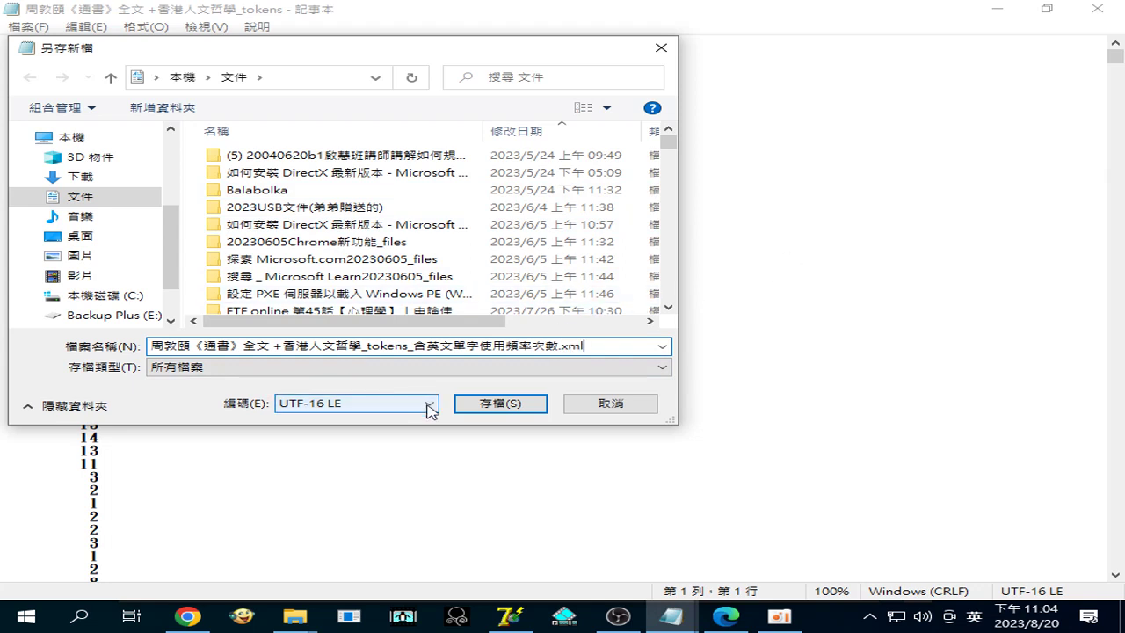
{"action": "left_click", "coordinate": [499, 403]}
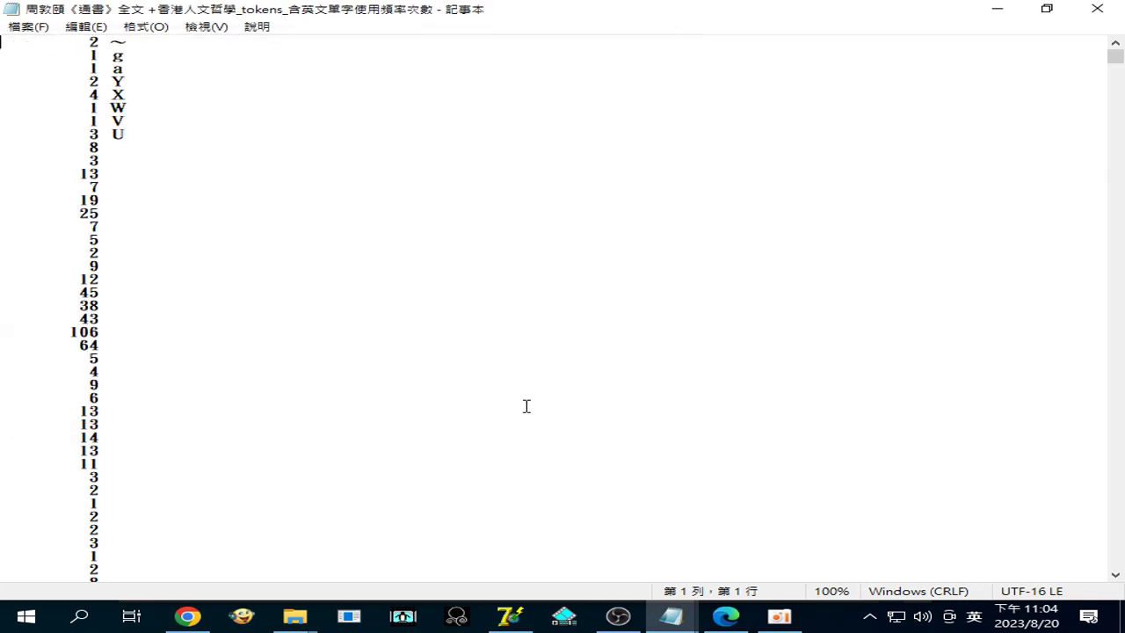
Step: Switch to Indexer, add 周敦頤《通書》全文 +香港人文哲學_tokens_含英文單字使用頻率次數.xml as the source, and build its ADB database
{"action": "left_click", "coordinate": [510, 615]}
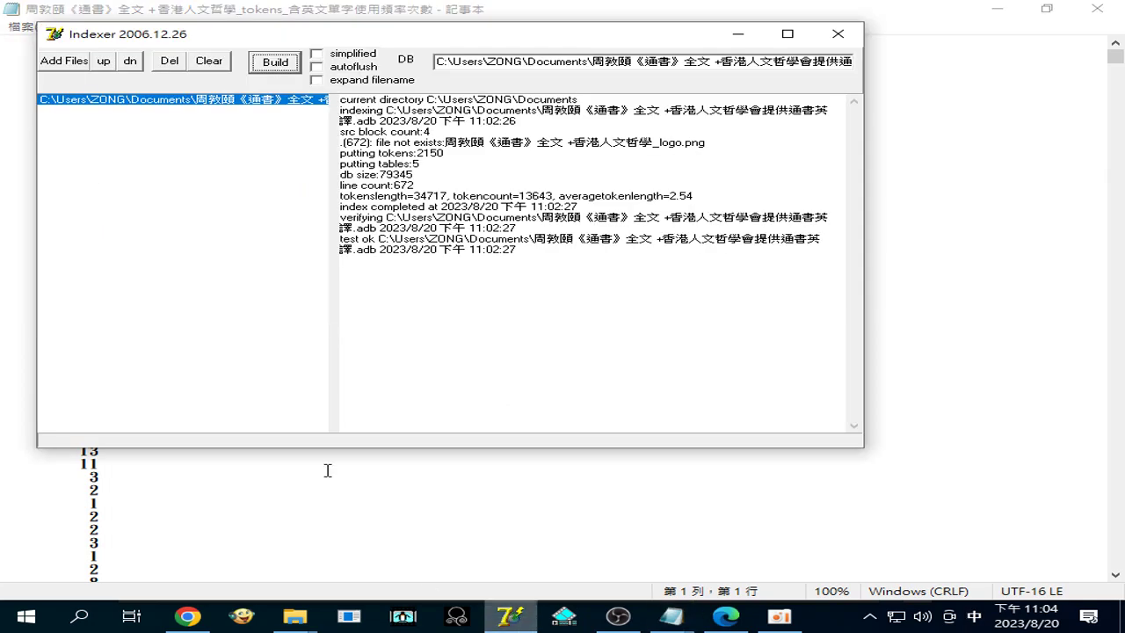
{"action": "left_click", "coordinate": [63, 62]}
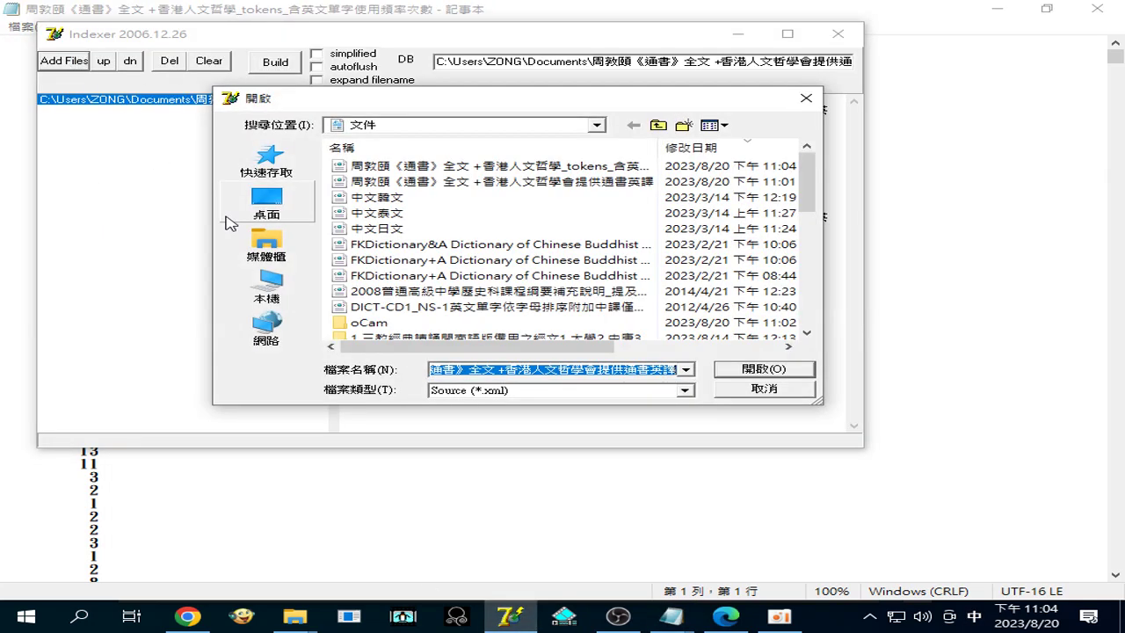
{"action": "left_click", "coordinate": [468, 185]}
{"action": "left_click", "coordinate": [480, 186]}
{"action": "left_click", "coordinate": [476, 182]}
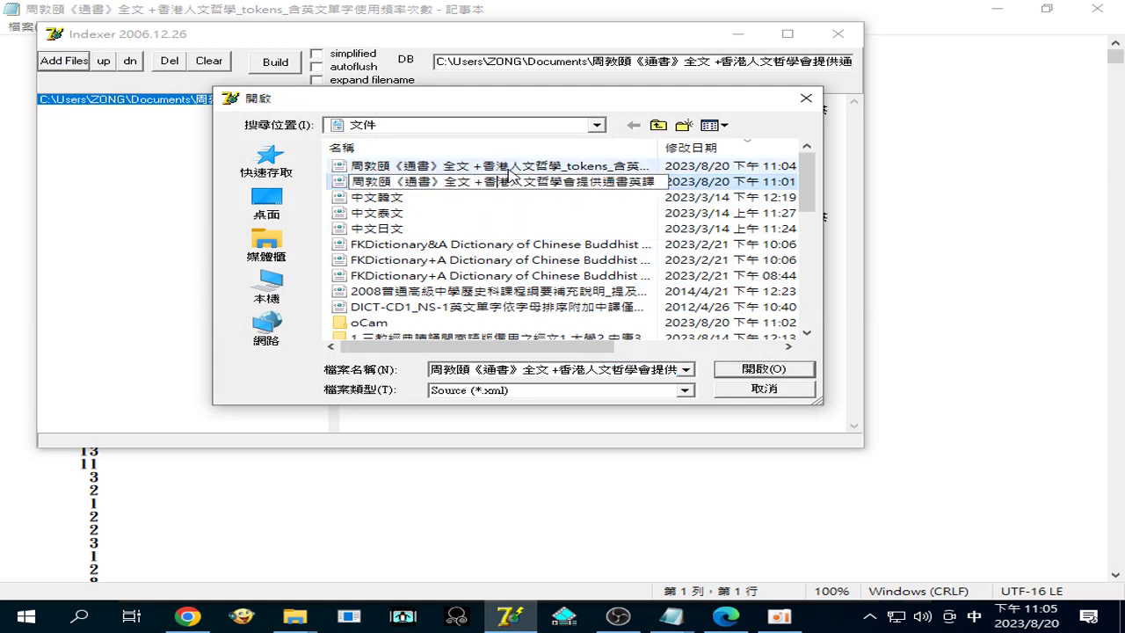
{"action": "left_click", "coordinate": [500, 168]}
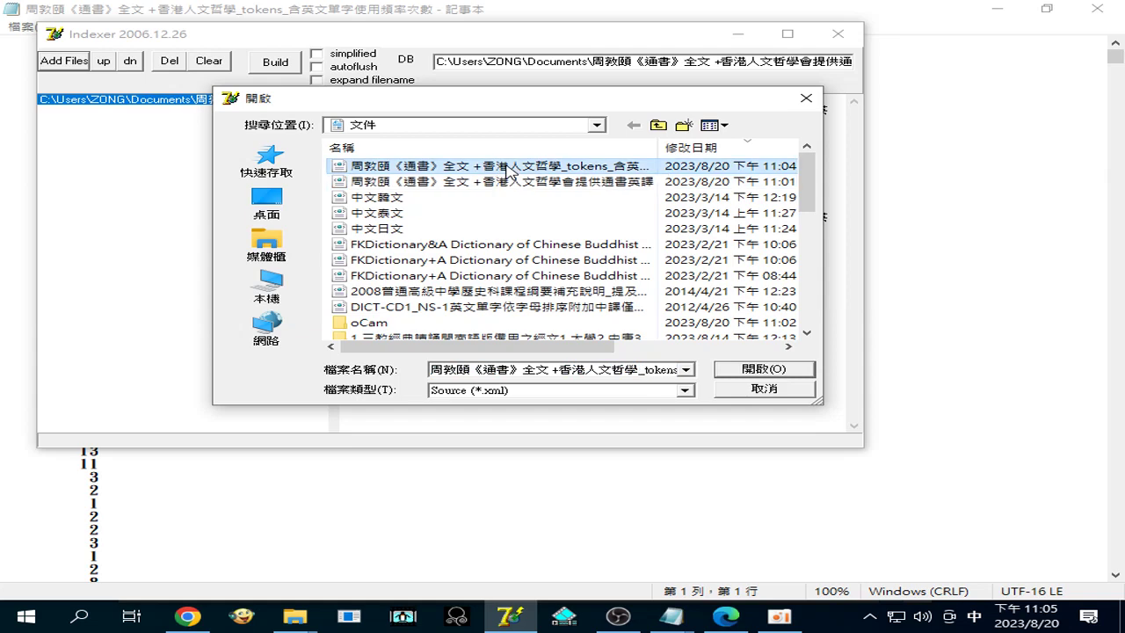
{"action": "double_click", "coordinate": [497, 166]}
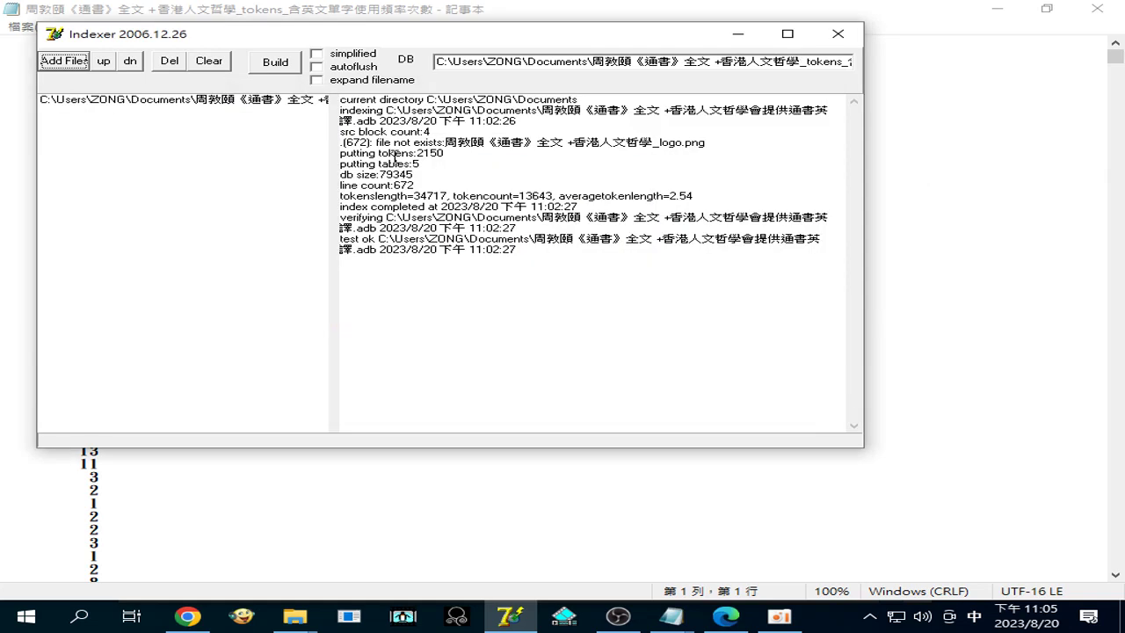
{"action": "left_click", "coordinate": [275, 62]}
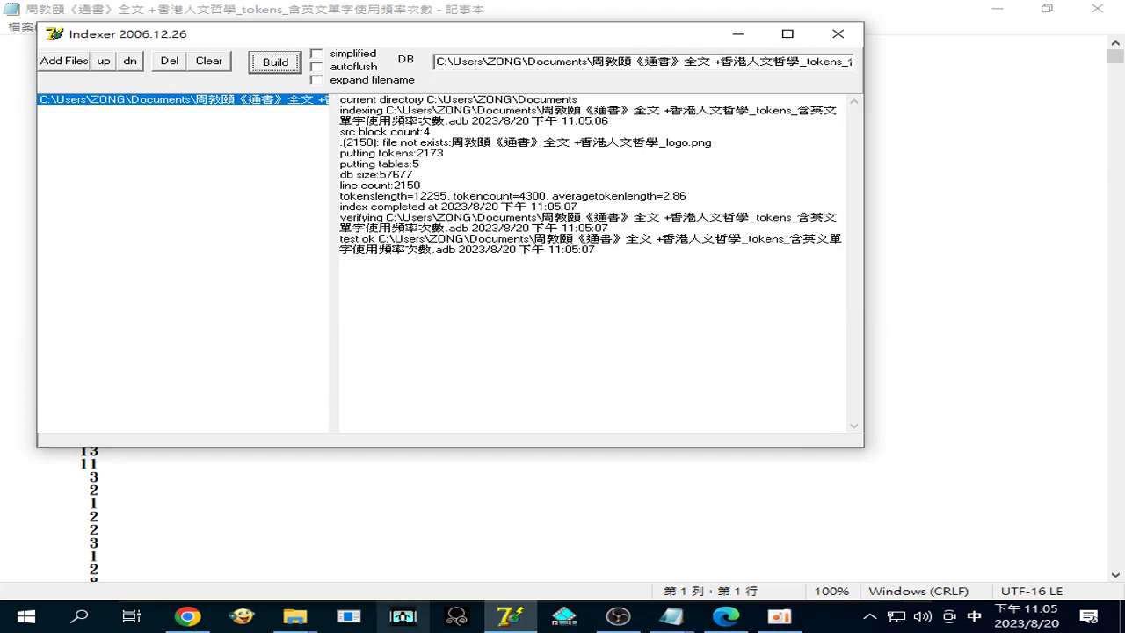
Step: Switch to the File Explorer window showing the 文件 folder
{"action": "mouse_move", "coordinate": [294, 615]}
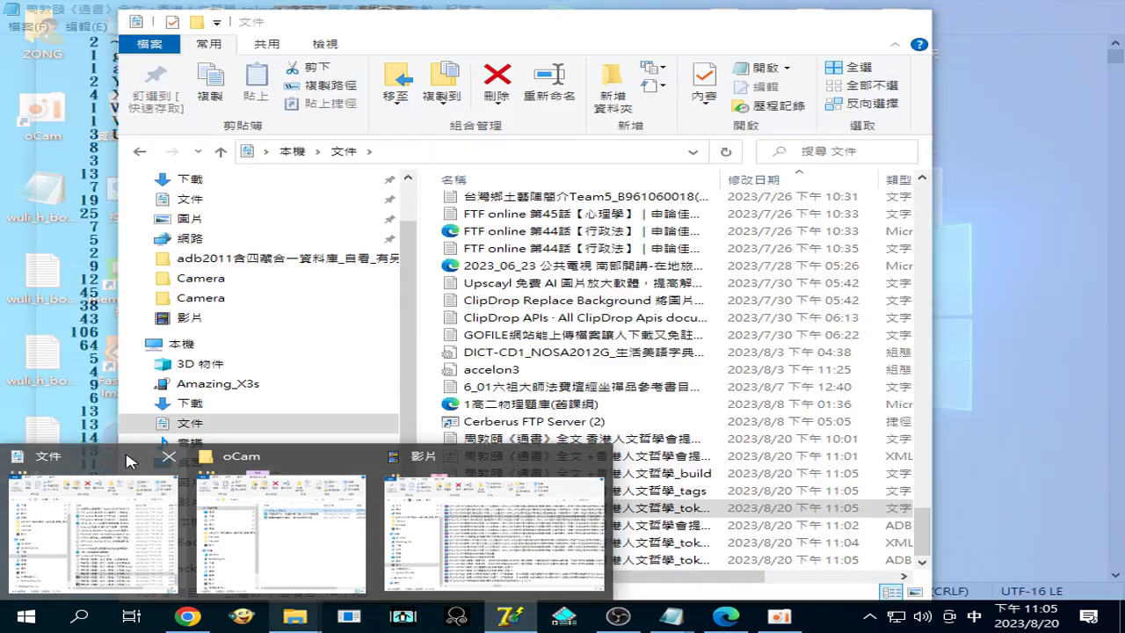
{"action": "left_click", "coordinate": [135, 462]}
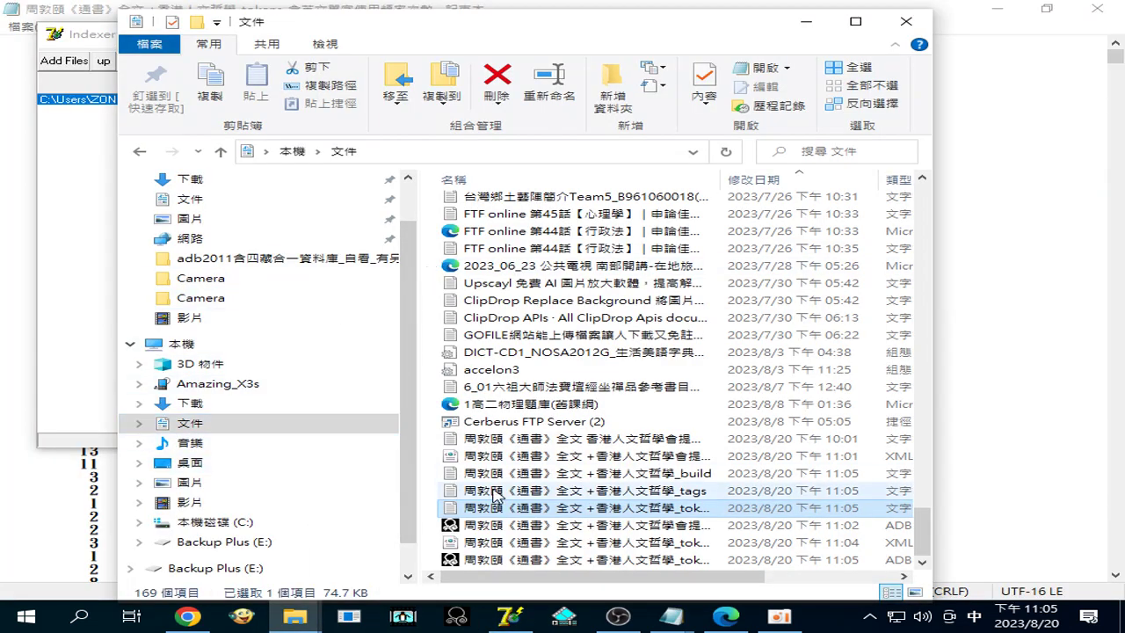
Step: Delete the two 周敦頤《通書》 ADB files from the 文件 folder
{"action": "left_click", "coordinate": [572, 560]}
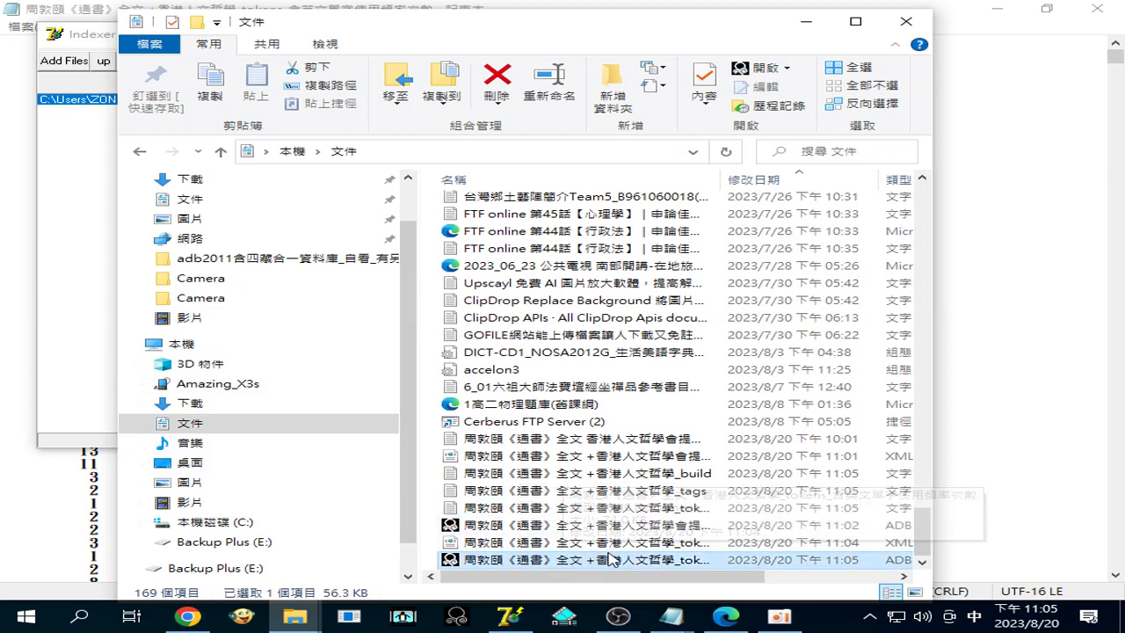
{"action": "left_click", "coordinate": [547, 527], "text": "ctrl"}
{"action": "right_click", "coordinate": [547, 529]}
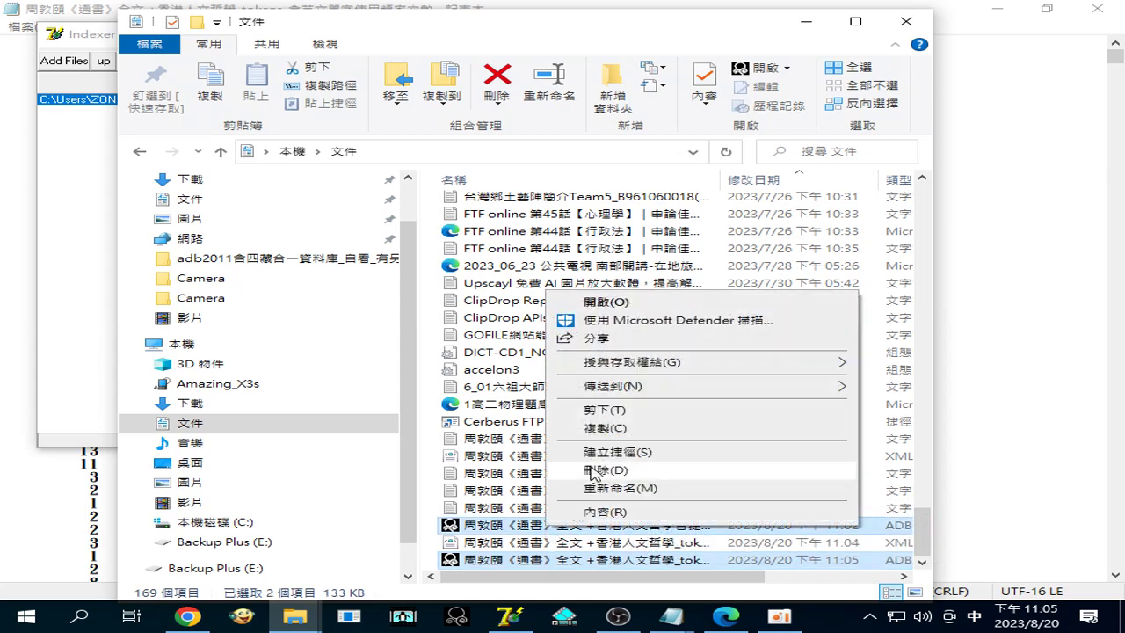
{"action": "left_click", "coordinate": [603, 471]}
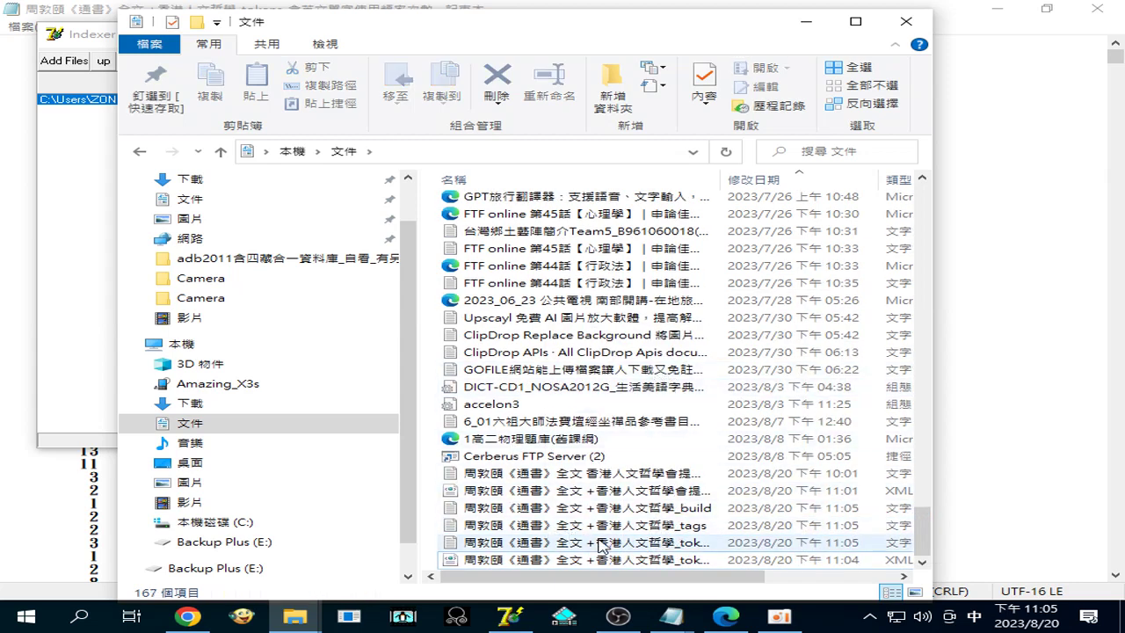
Step: Undo the deletion of the two 周敦頤《通書》 ADB files
{"action": "left_click", "coordinate": [641, 545]}
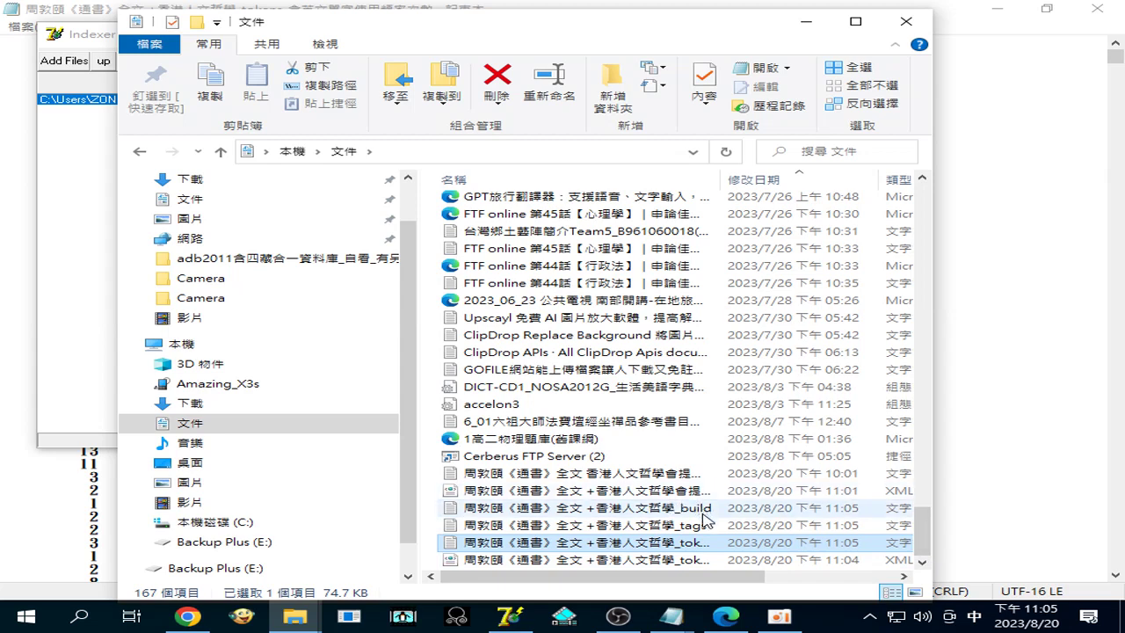
{"action": "left_click", "coordinate": [690, 560]}
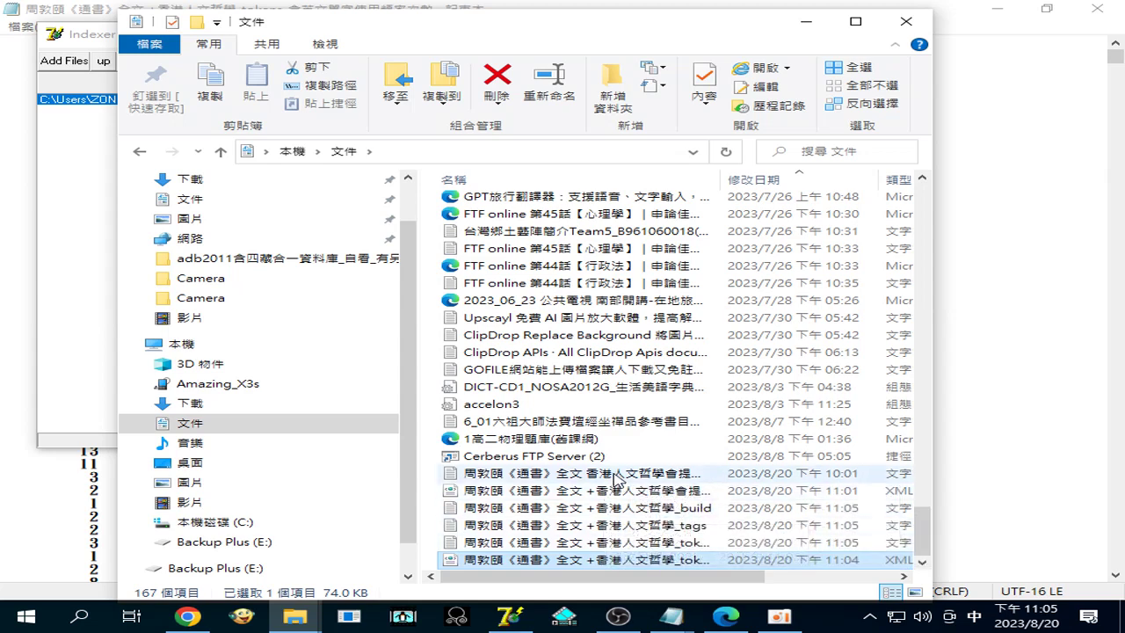
{"action": "left_click", "coordinate": [617, 476]}
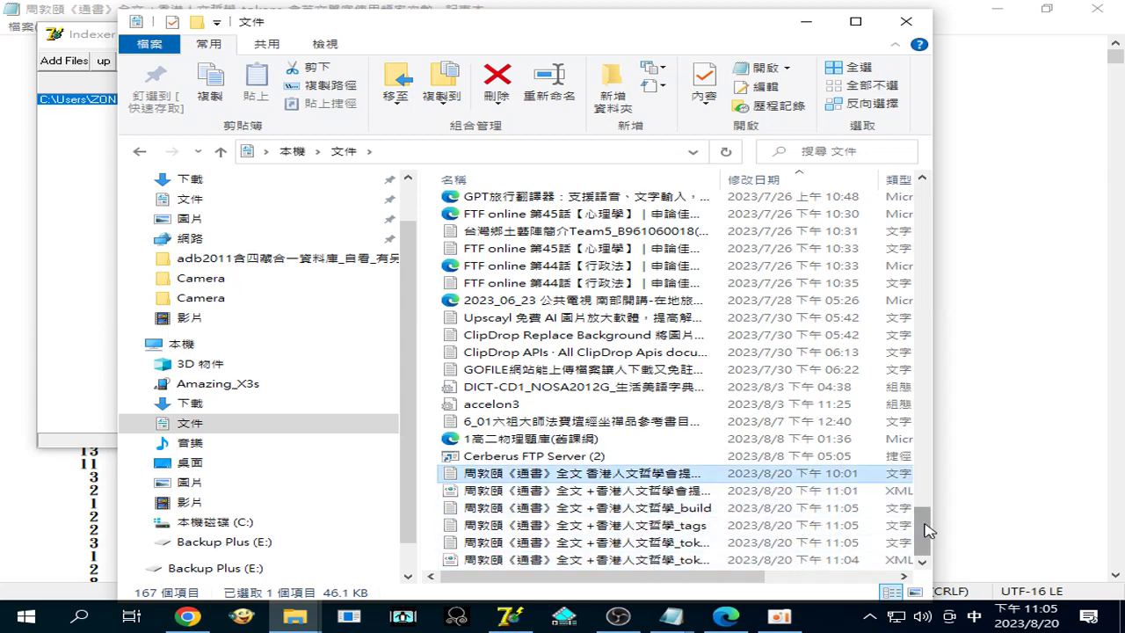
{"action": "right_click", "coordinate": [428, 493]}
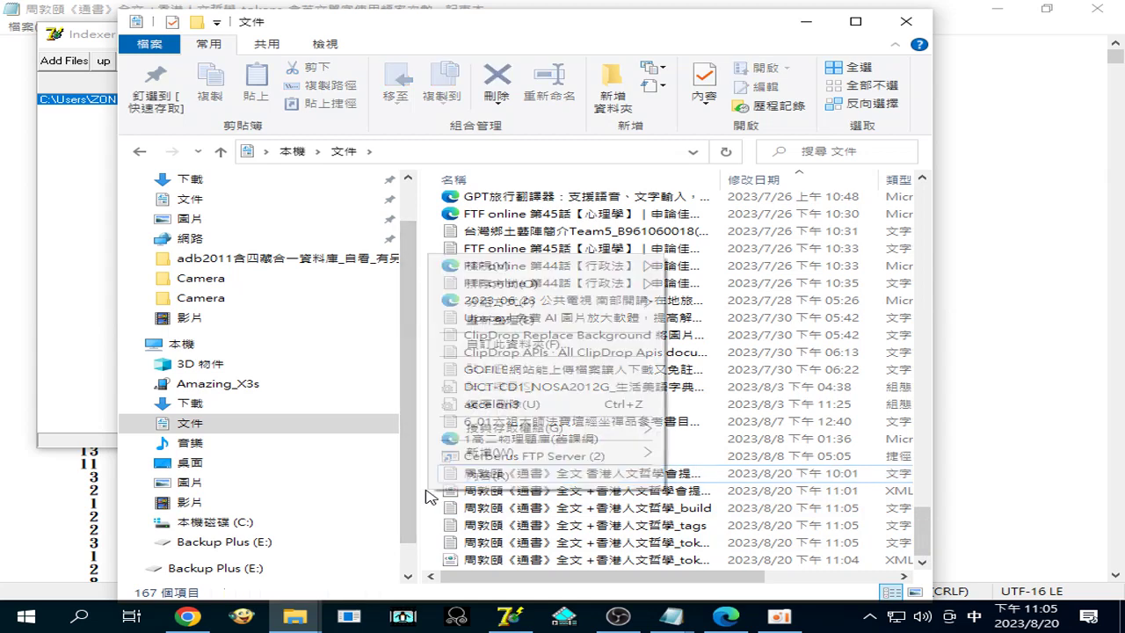
{"action": "left_click", "coordinate": [513, 406]}
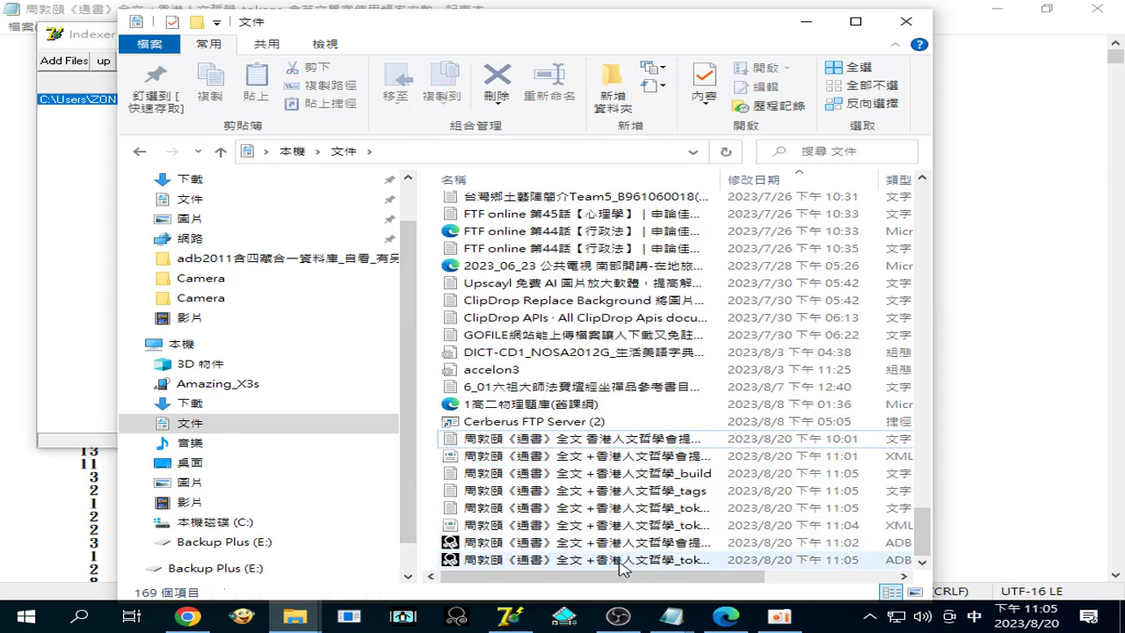
{"action": "left_click", "coordinate": [592, 562]}
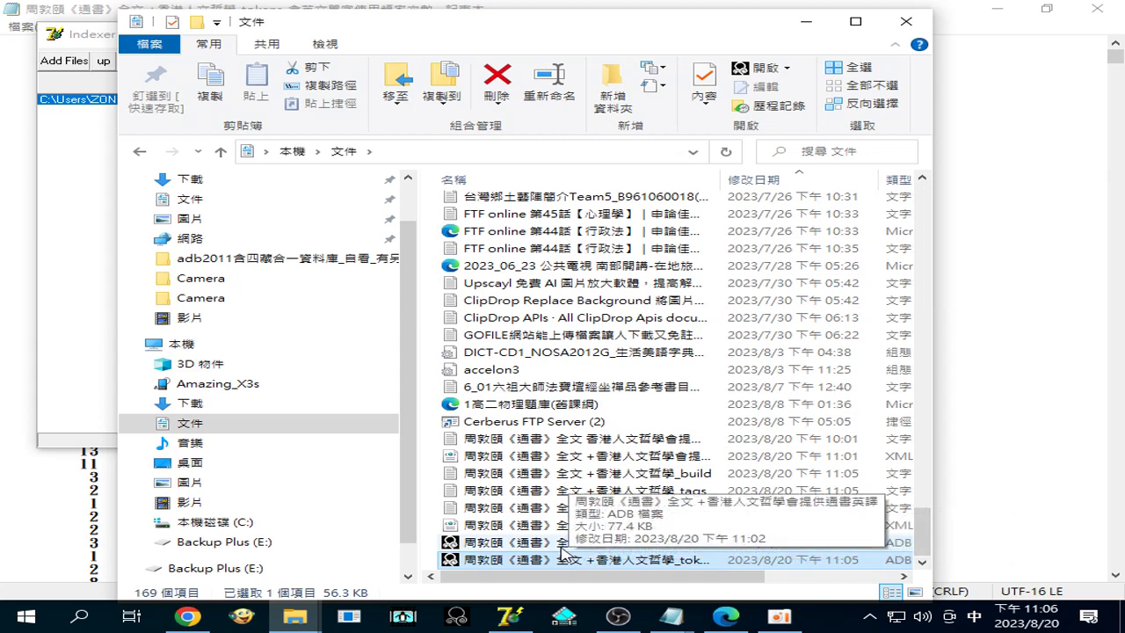
{"action": "left_click", "coordinate": [559, 545]}
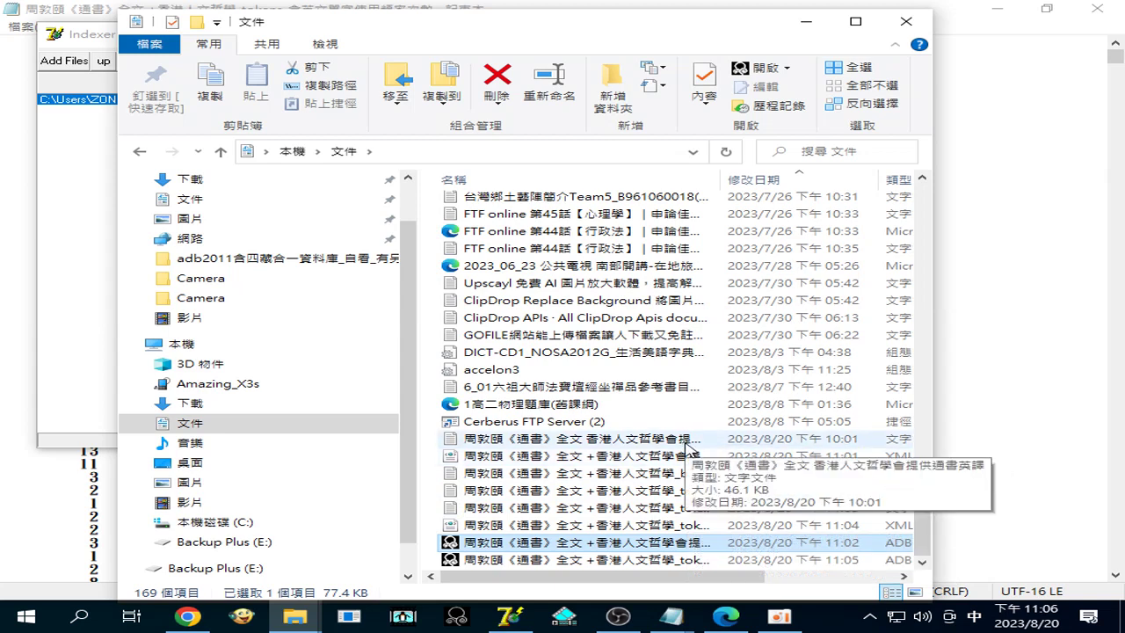
{"action": "left_click", "coordinate": [686, 440]}
{"action": "left_click_drag", "start_coordinate": [922, 532], "coordinate": [920, 567]}
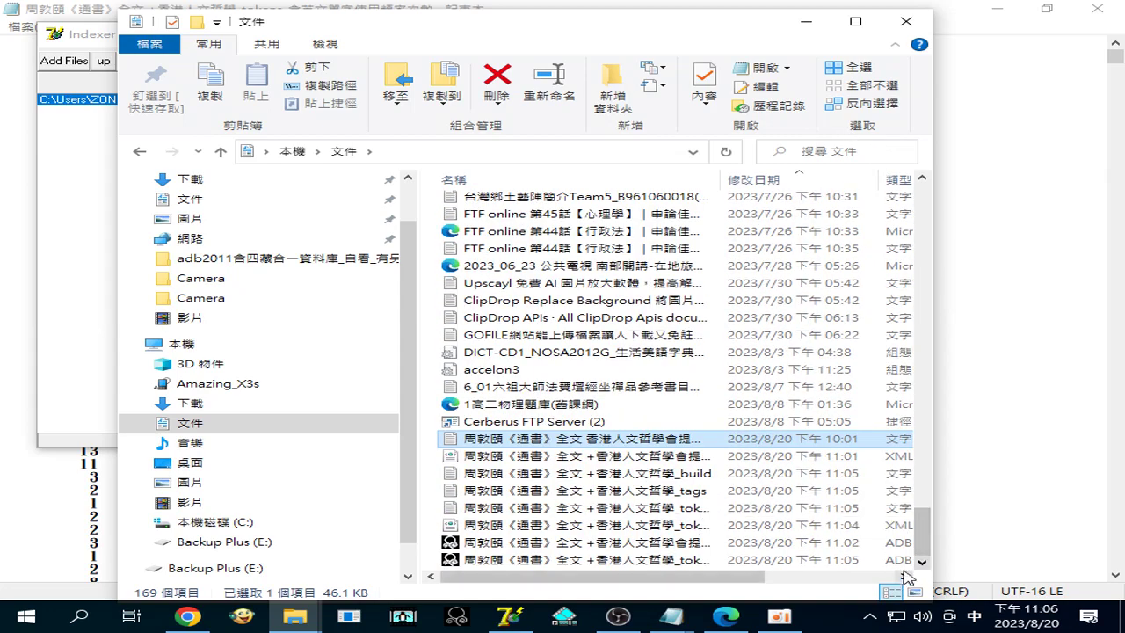
Step: Duplicate the 周敦頤《通書》 _tokens_含英文單字使用頻率次數 XML file within the 文件 folder
{"action": "right_click", "coordinate": [549, 532]}
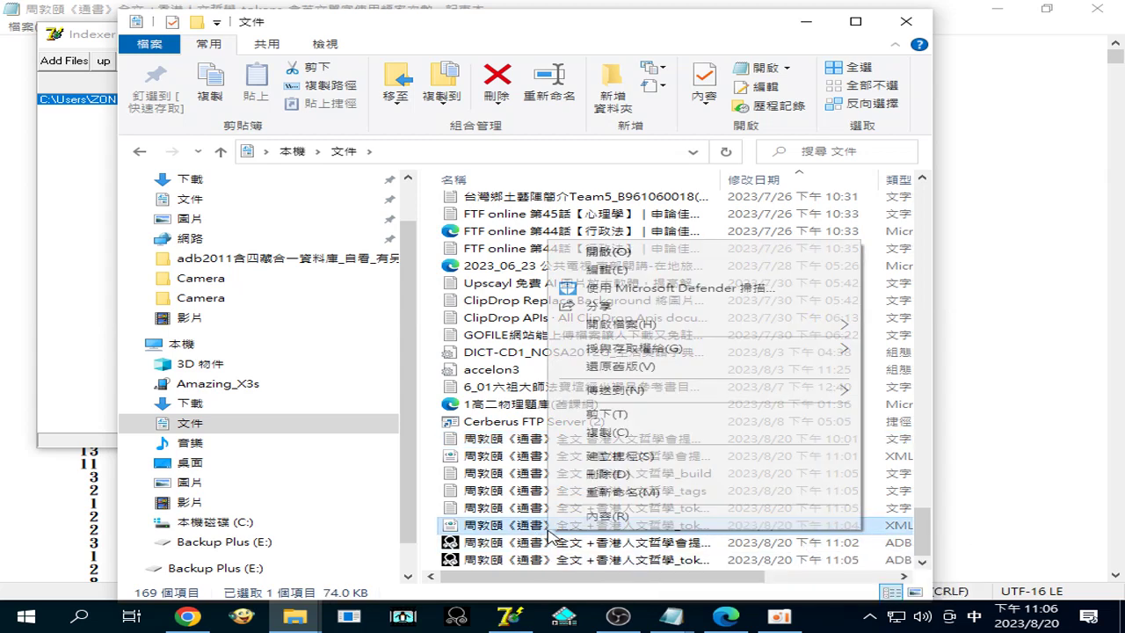
{"action": "left_click", "coordinate": [620, 434]}
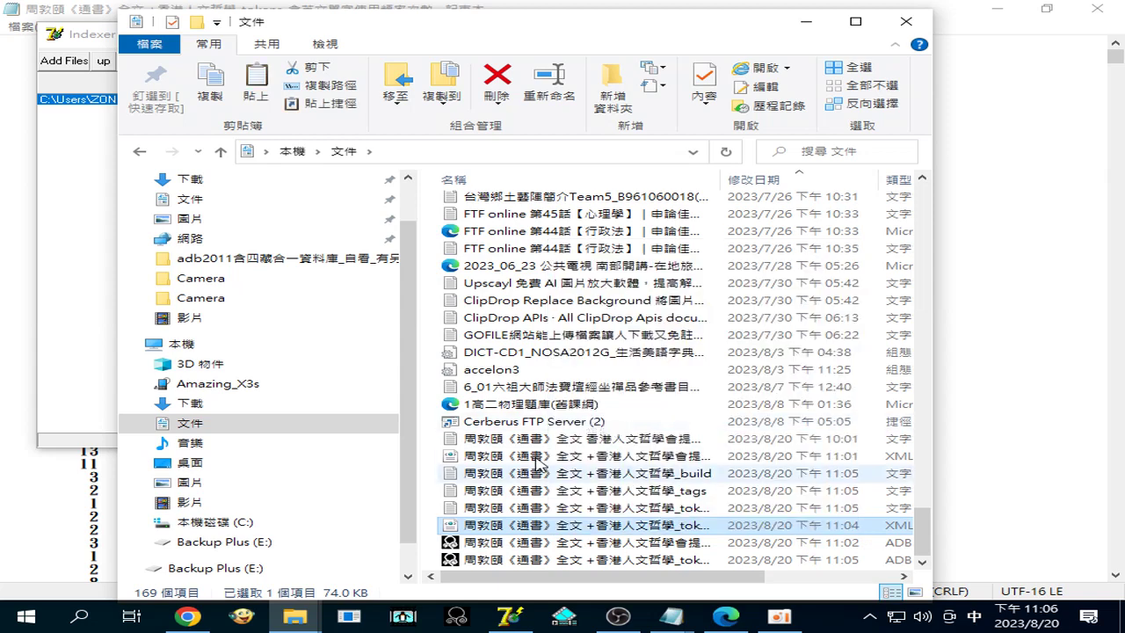
{"action": "right_click", "coordinate": [428, 519]}
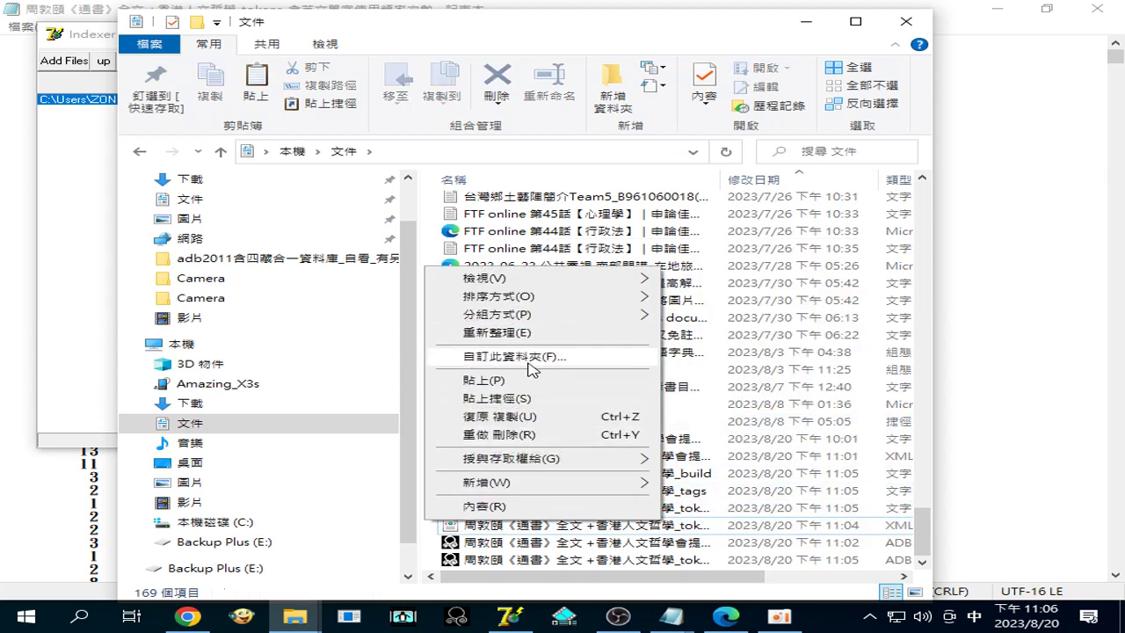
{"action": "left_click", "coordinate": [527, 380]}
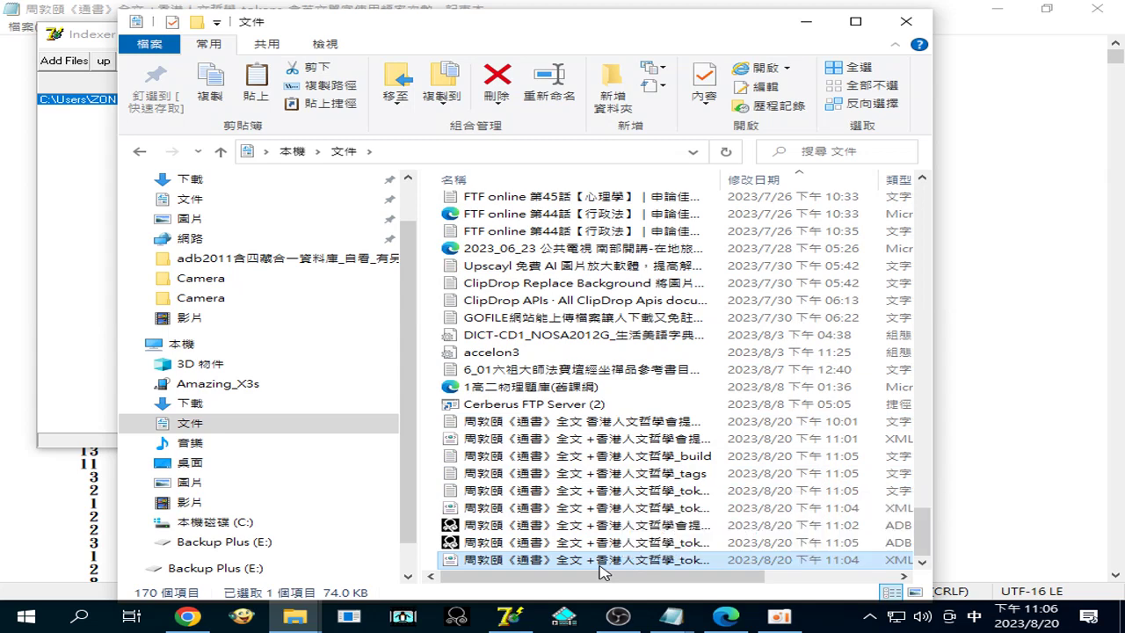
Step: Rename the duplicated XML file to _tokens_含英文單字使用頻率次數 - 複製, removing the 周敦頤《通書》全文 +香港人文哲學 prefix
{"action": "left_click", "coordinate": [600, 565]}
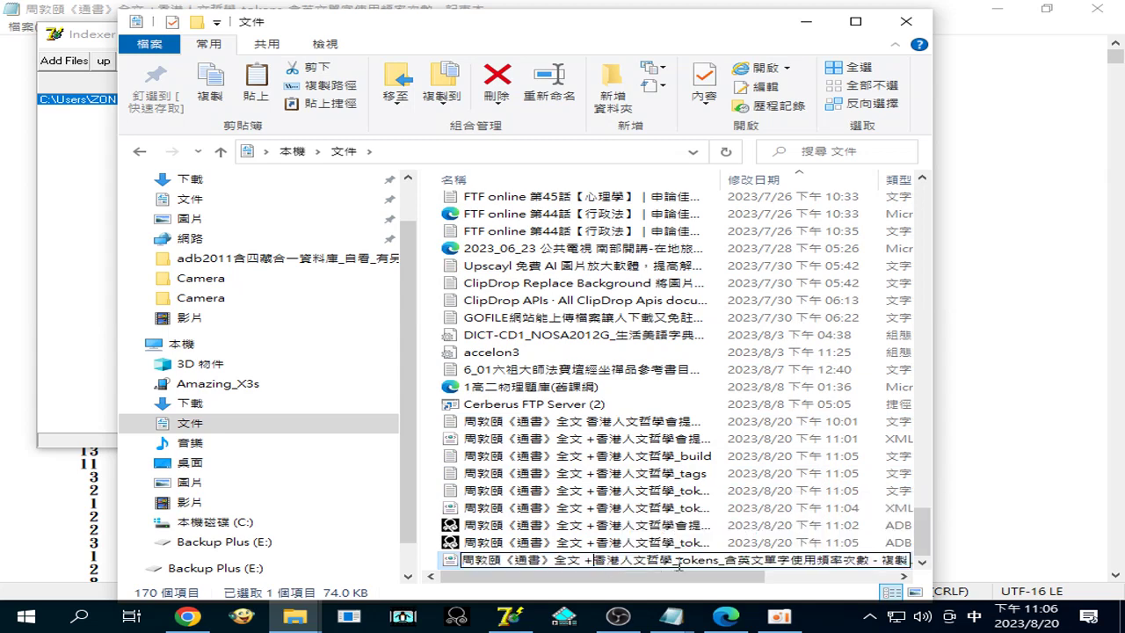
{"action": "left_click_drag", "start_coordinate": [674, 563], "coordinate": [400, 561]}
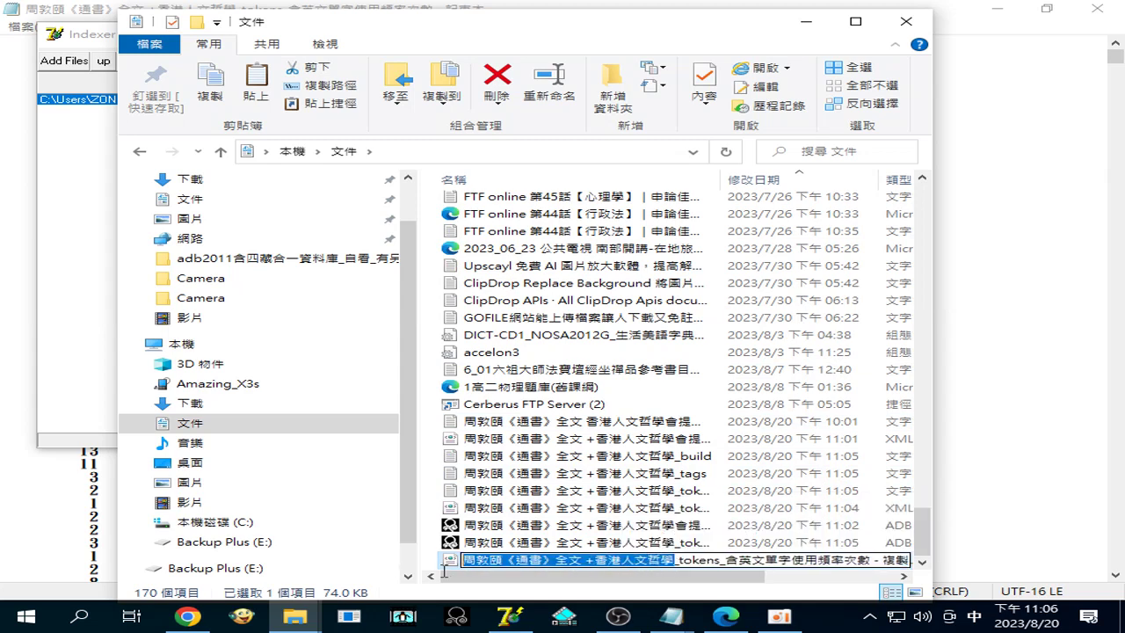
{"action": "key", "text": "BackSpace"}
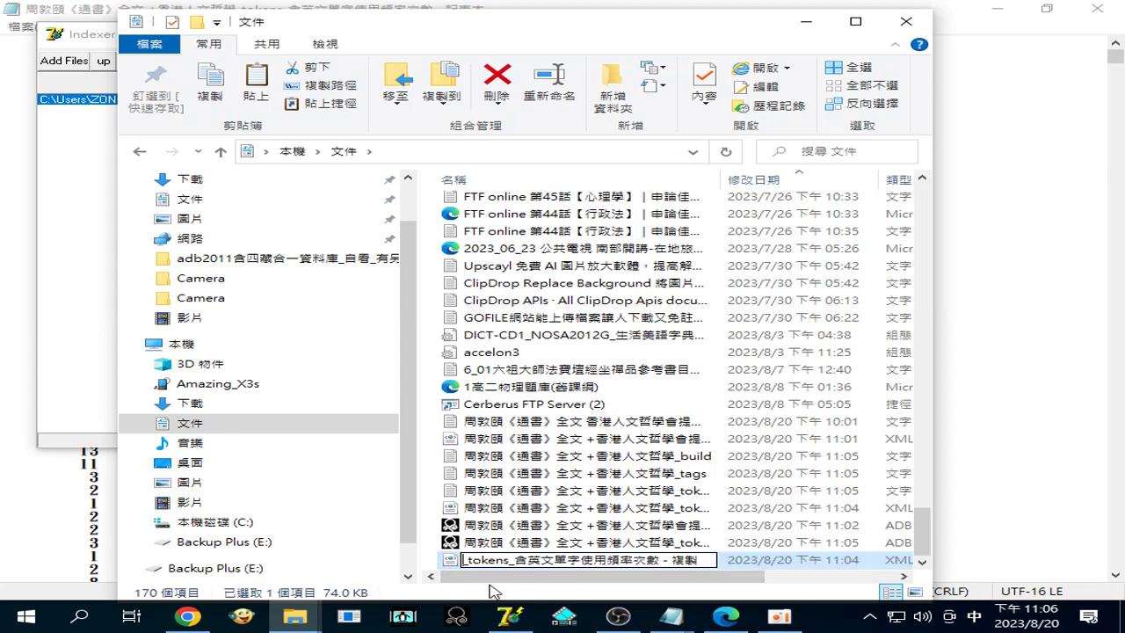
{"action": "left_click", "coordinate": [450, 565]}
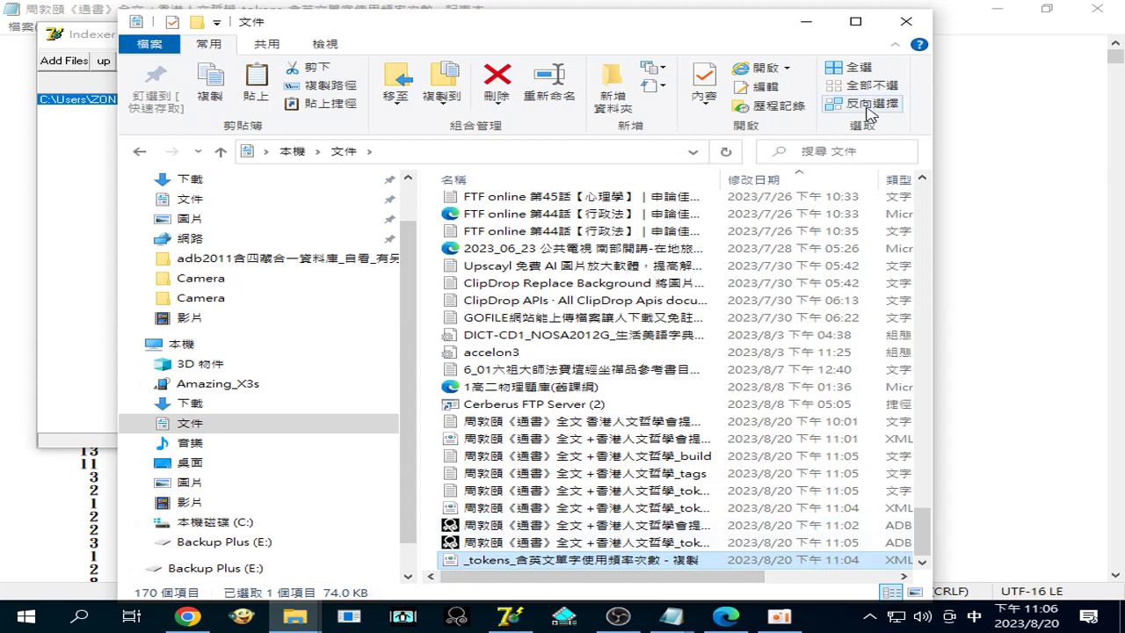
Step: Switch to Indexer, add _tokens_含英文單字使用頻率次數 - 複製.xml as the source, and build its ADB database
{"action": "left_click", "coordinate": [510, 615]}
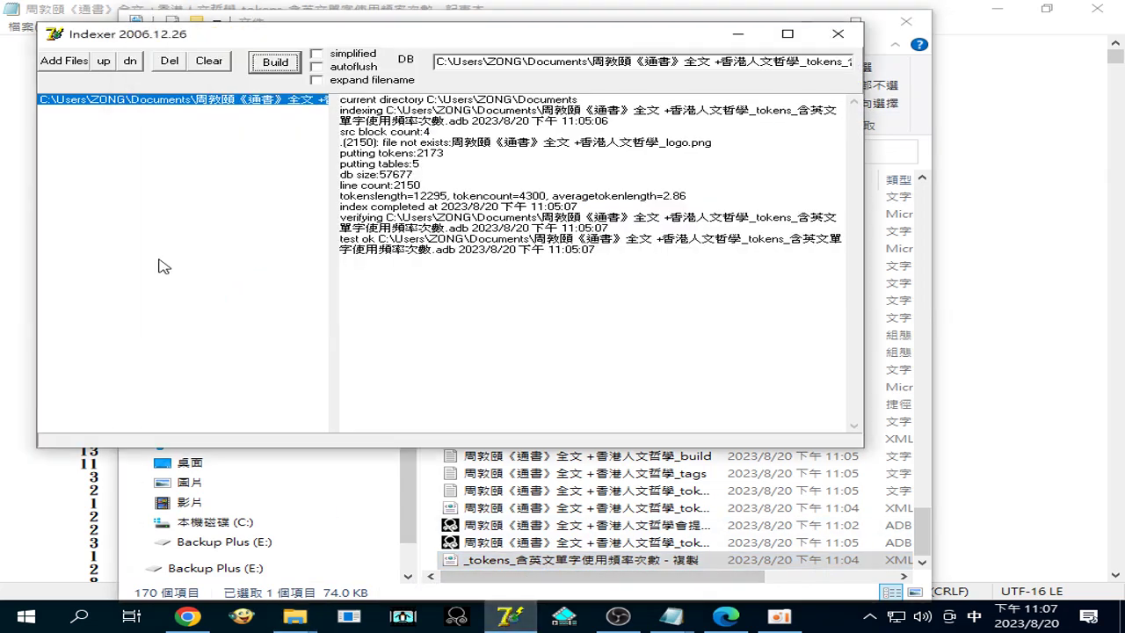
{"action": "left_click", "coordinate": [77, 61]}
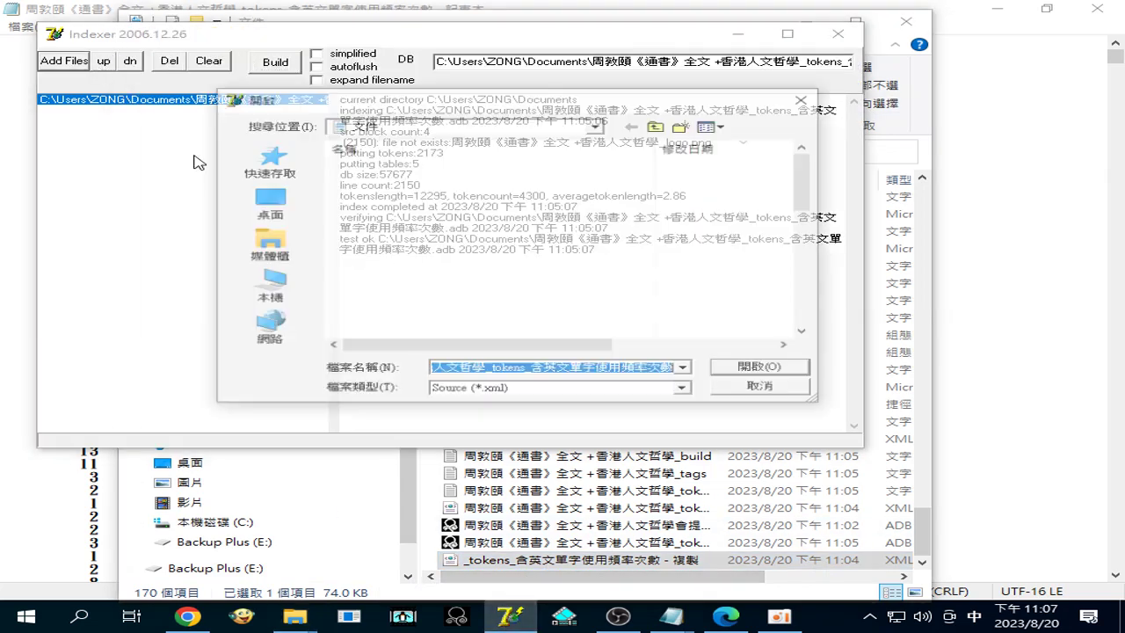
{"action": "left_click", "coordinate": [420, 167]}
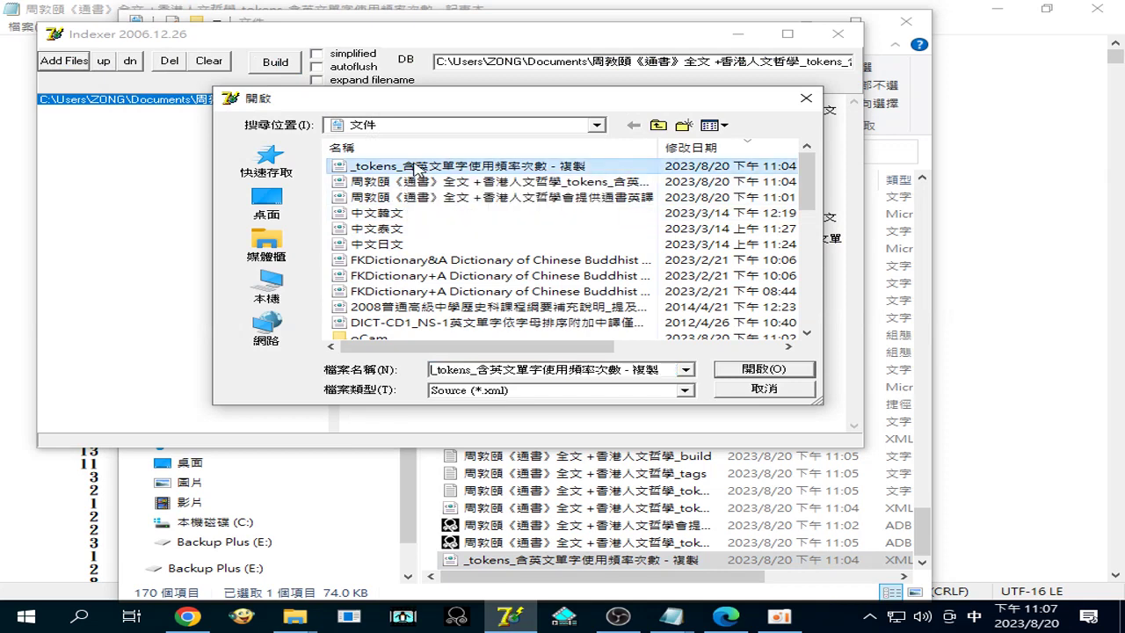
{"action": "double_click", "coordinate": [419, 167]}
{"action": "left_click", "coordinate": [275, 62]}
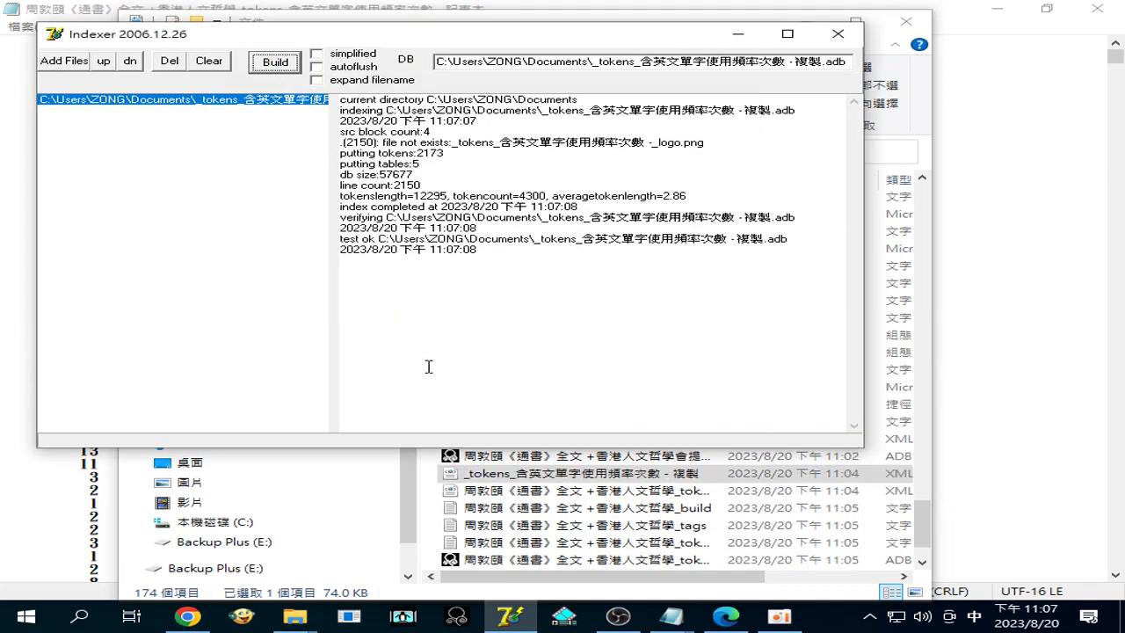
Step: Switch to the 文件 folder in File Explorer and check the 周敦頤《通書》 _tokens files next to the shorter-named XML copy
{"action": "left_click", "coordinate": [583, 477]}
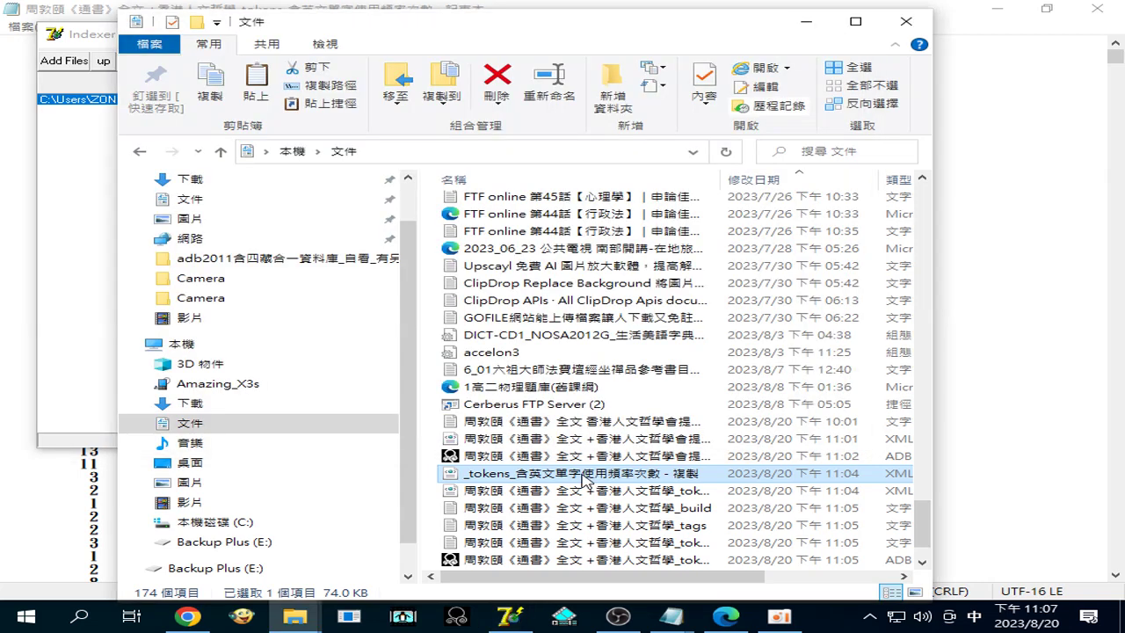
{"action": "left_click", "coordinate": [661, 545]}
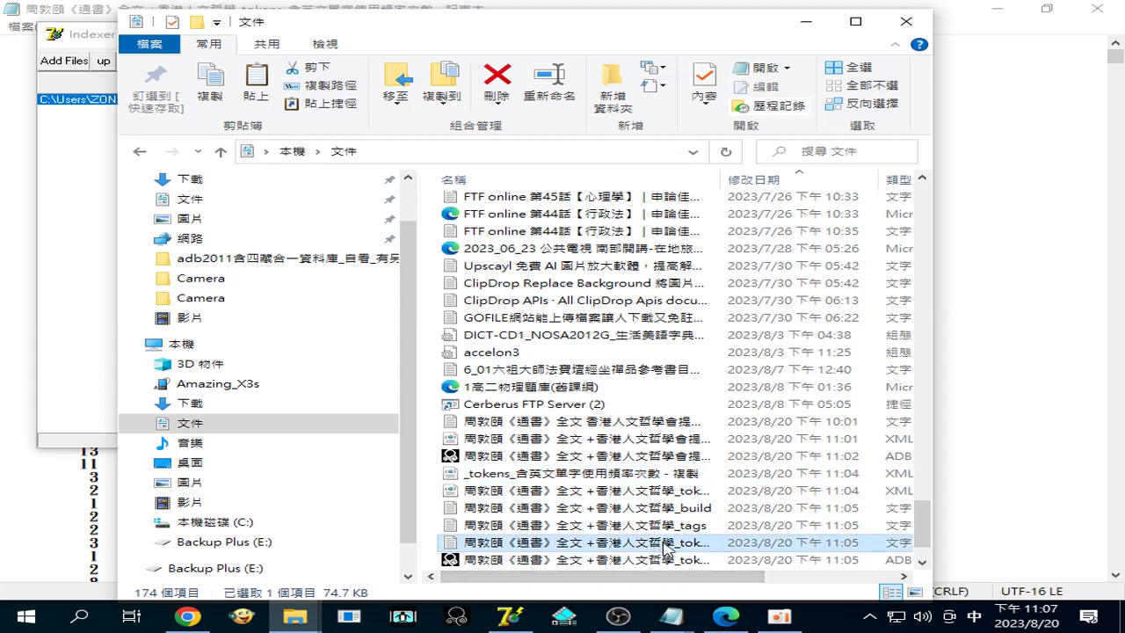
{"action": "left_click", "coordinate": [665, 545]}
{"action": "left_click", "coordinate": [666, 544]}
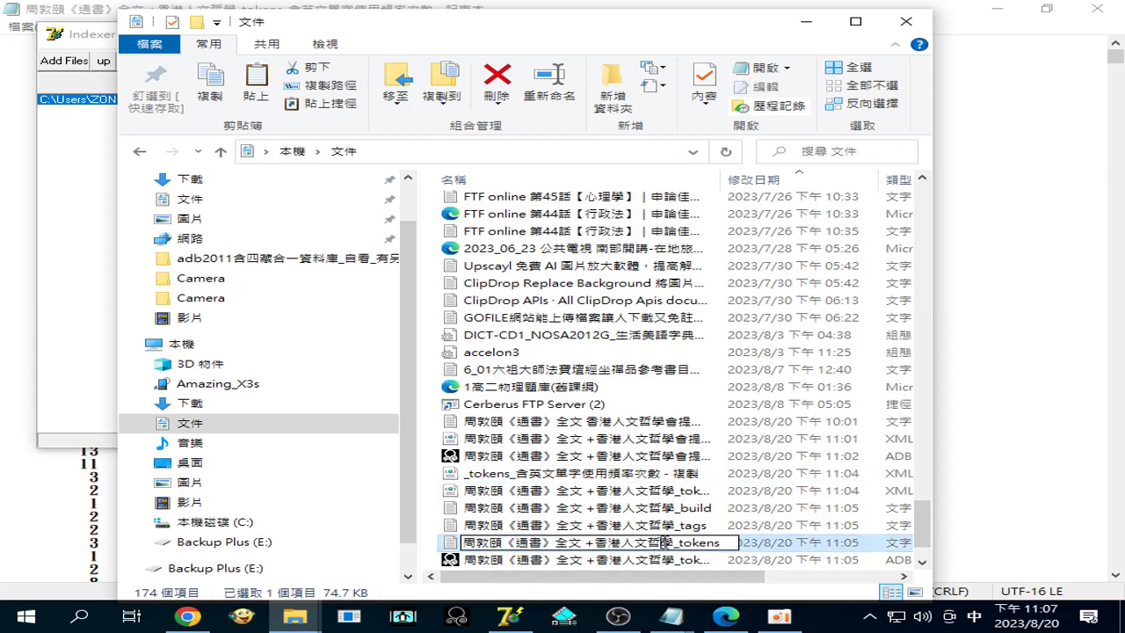
{"action": "left_click", "coordinate": [455, 549]}
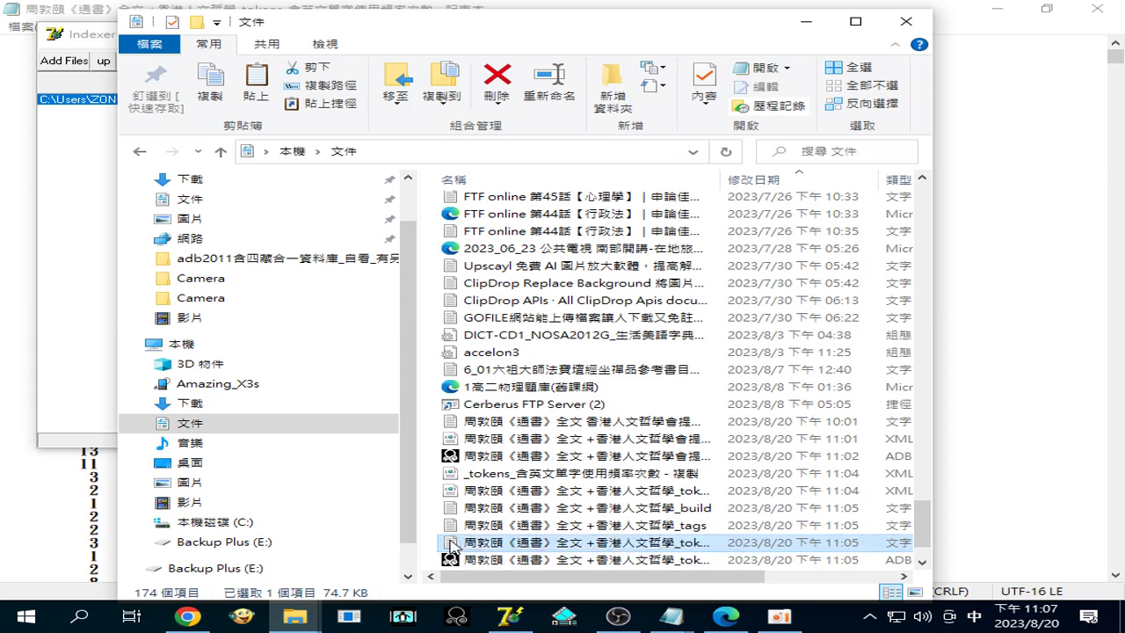
{"action": "left_click", "coordinate": [641, 496]}
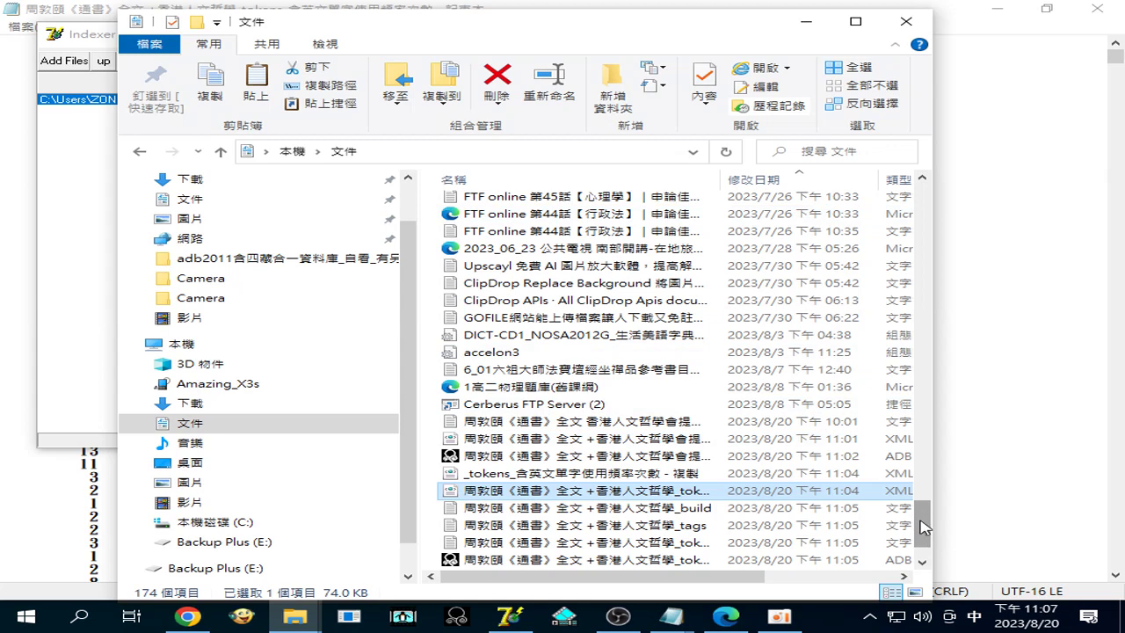
Step: Open the newest _tokens_含英文單字使用頻率次數 -_tokens text file from the 文件 folder in Notepad and maximize its window
{"action": "scroll", "coordinate": [929, 530], "scroll_direction": "down", "scroll_amount": 2}
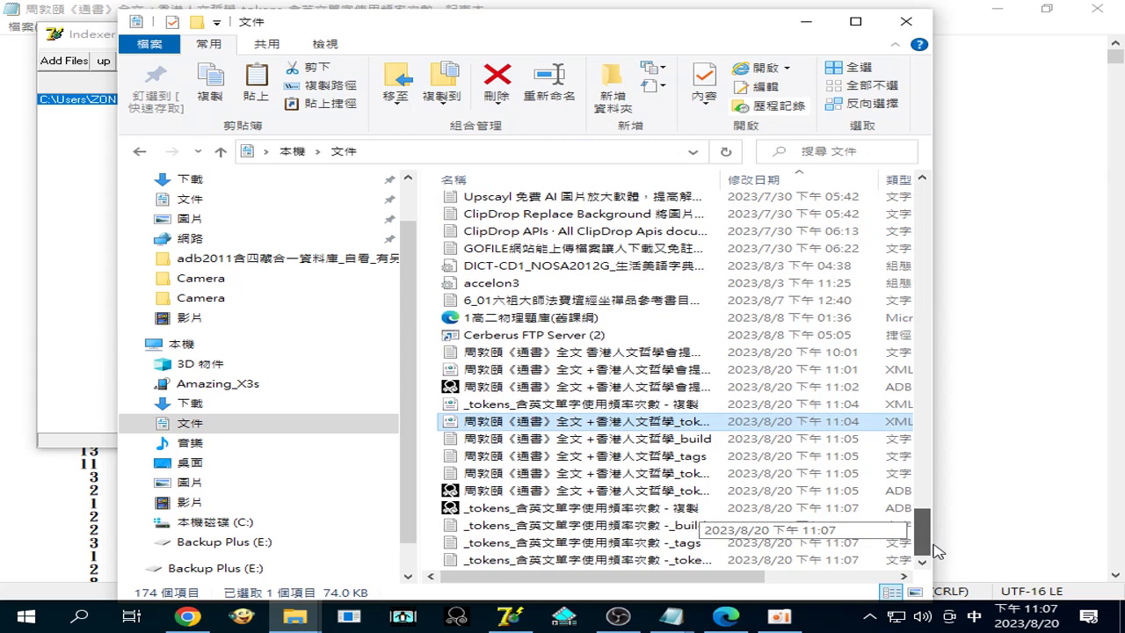
{"action": "left_click", "coordinate": [637, 559]}
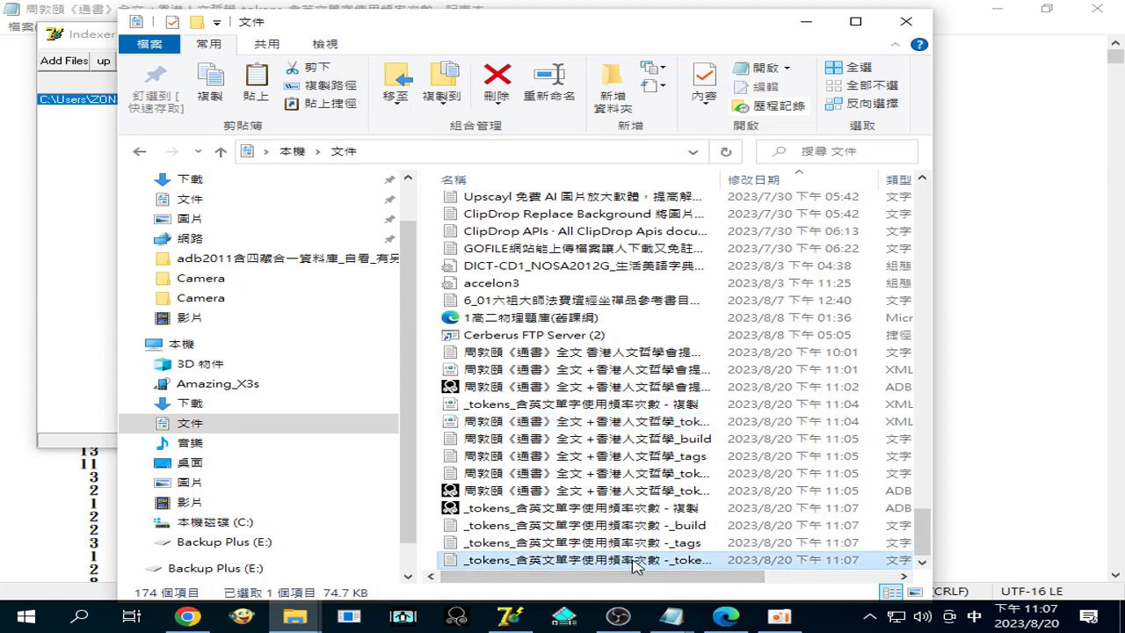
{"action": "right_click", "coordinate": [613, 561]}
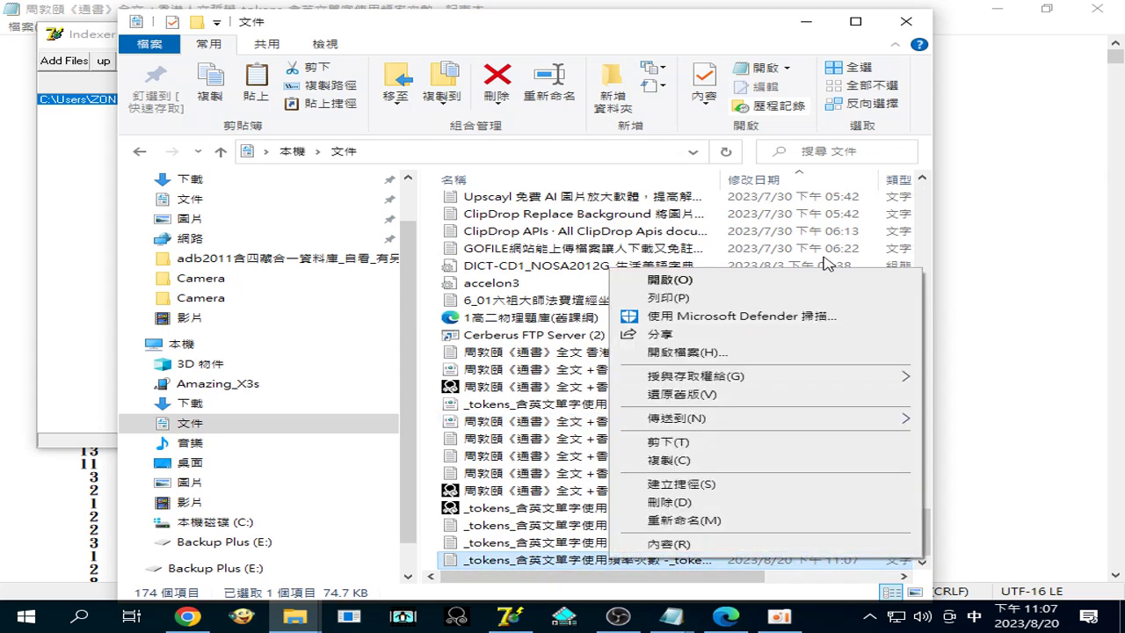
{"action": "left_click", "coordinate": [748, 353]}
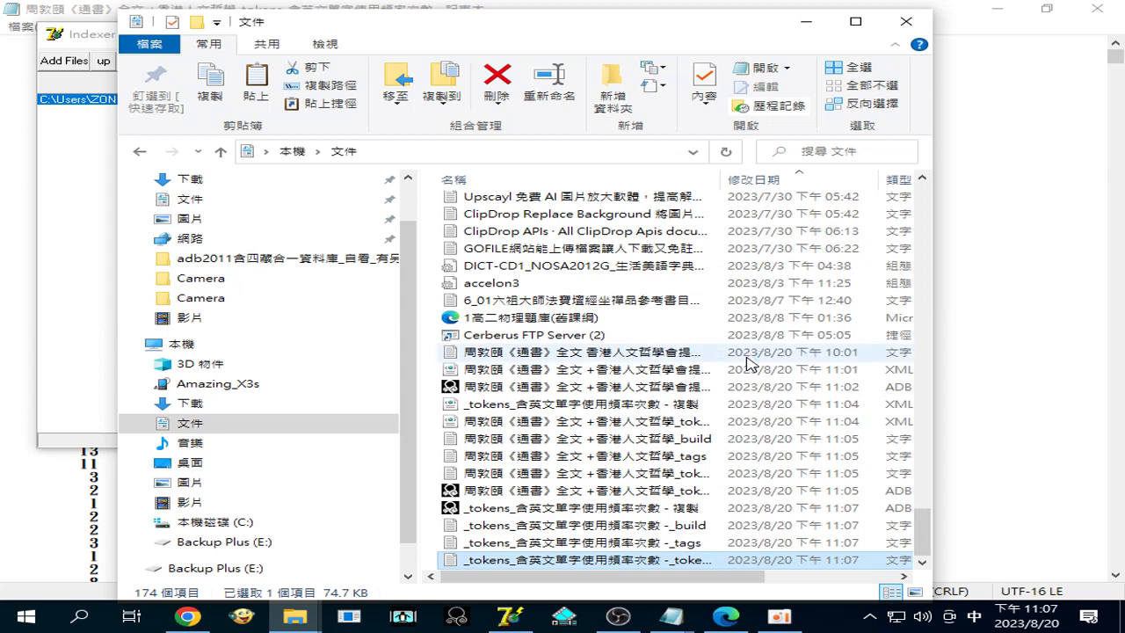
{"action": "left_click", "coordinate": [613, 404]}
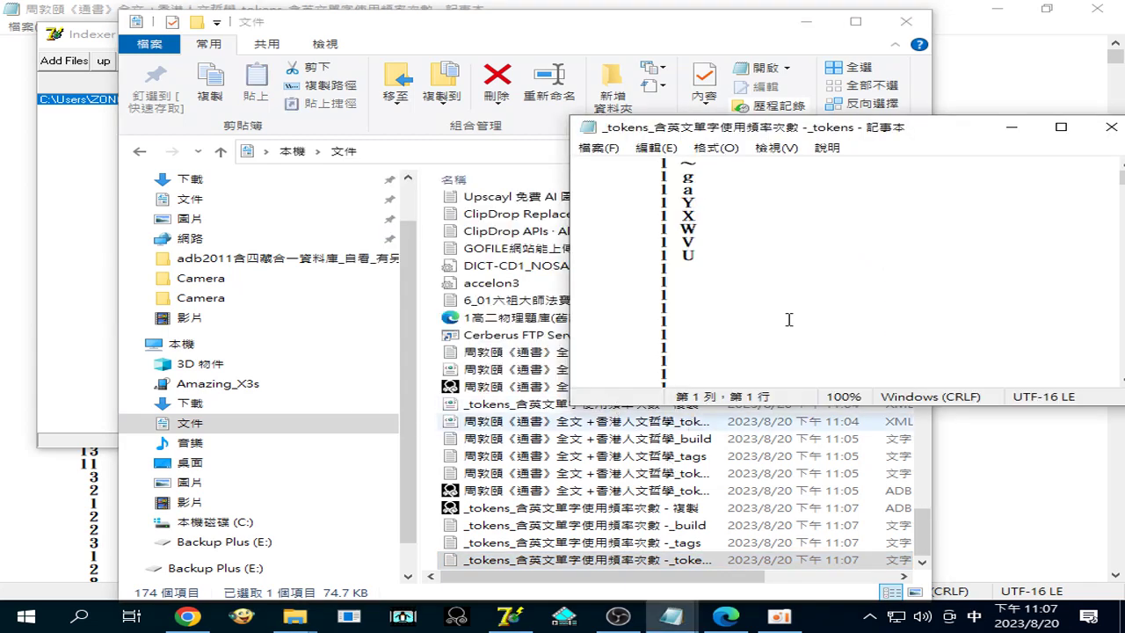
{"action": "left_click", "coordinate": [1061, 127]}
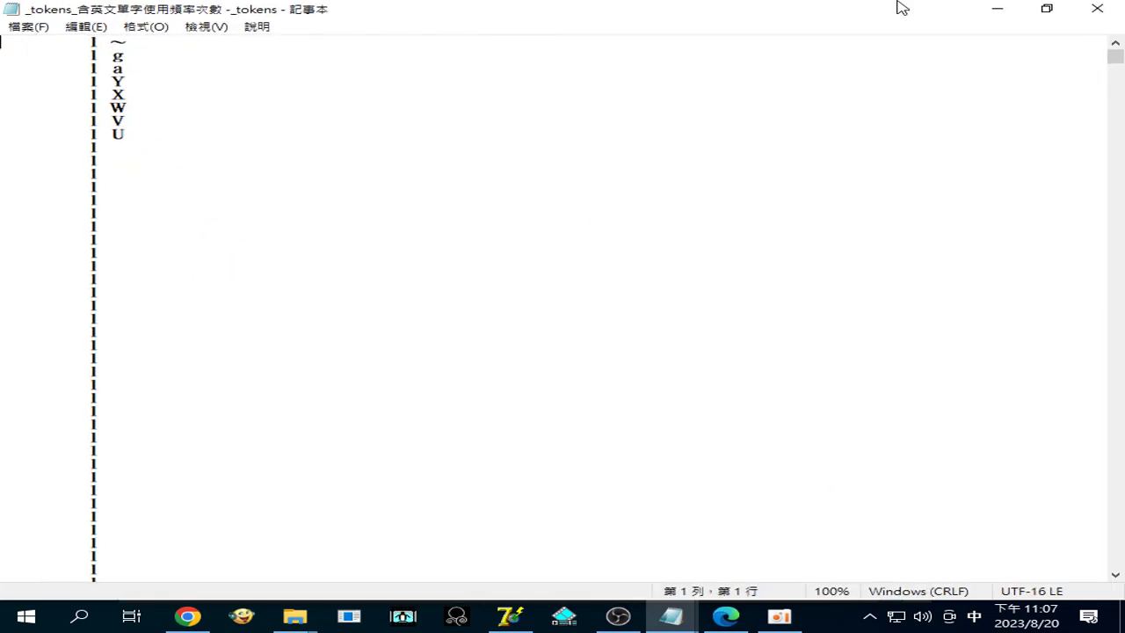
Step: Select the token entries from the end of the list (unlimited) up to the differed line
{"action": "left_click_drag", "start_coordinate": [1113, 64], "coordinate": [1120, 567]}
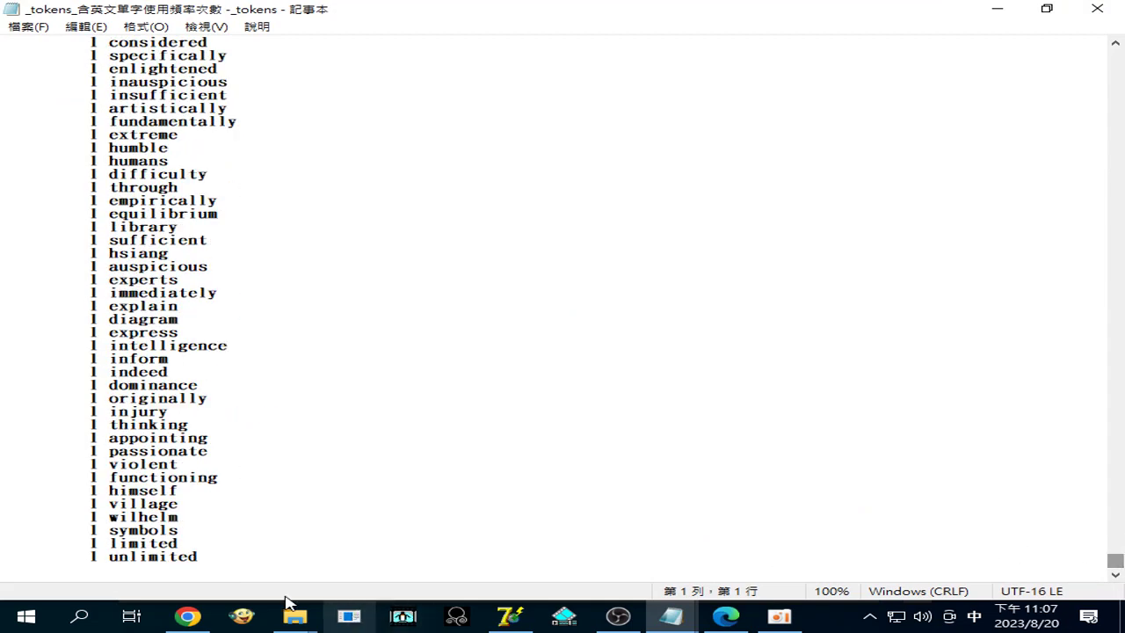
{"action": "left_click_drag", "start_coordinate": [281, 563], "coordinate": [521, 4]}
{"action": "left_click_drag", "start_coordinate": [774, 4], "coordinate": [879, 35]}
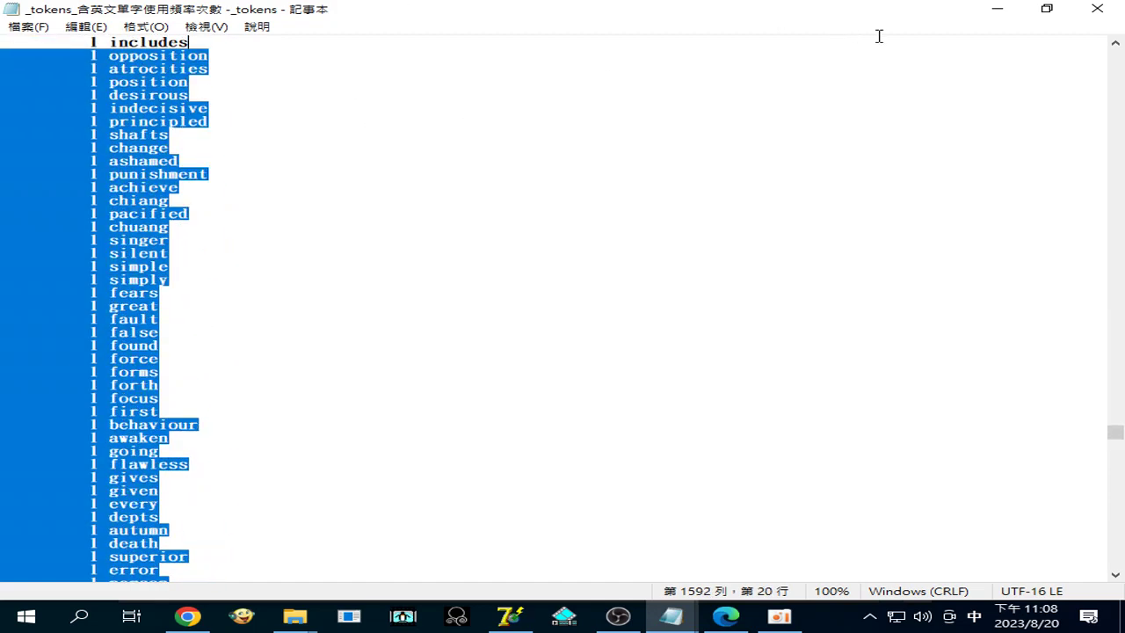
{"action": "left_click_drag", "start_coordinate": [991, 37], "coordinate": [3, 41]}
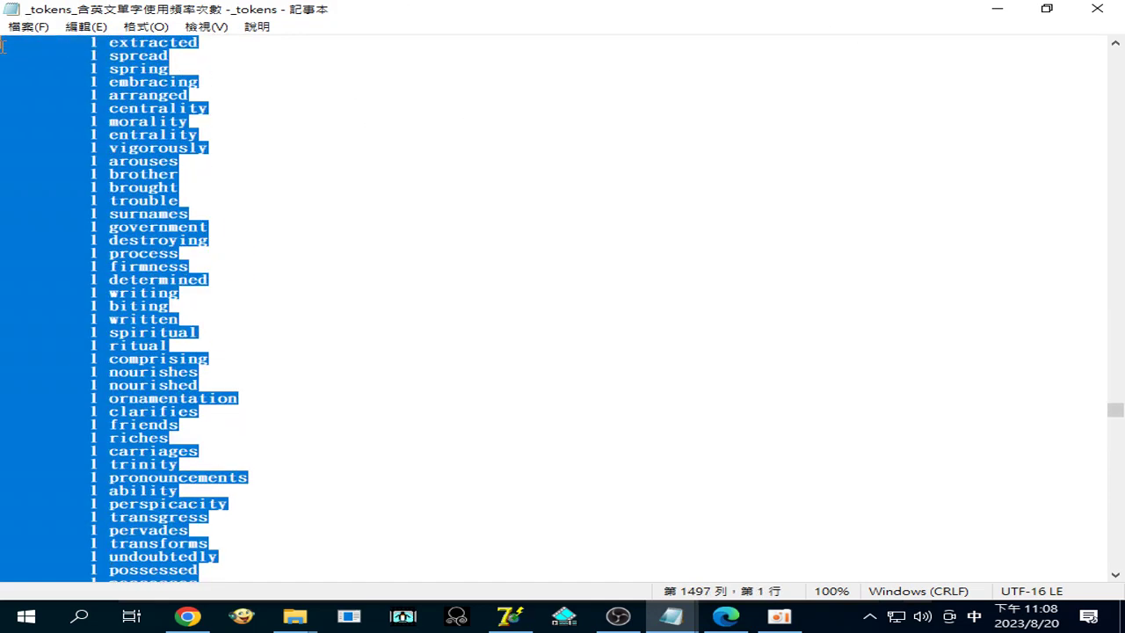
{"action": "left_click_drag", "start_coordinate": [900, 41], "coordinate": [883, 4]}
{"action": "left_click_drag", "start_coordinate": [951, 4], "coordinate": [506, 508]}
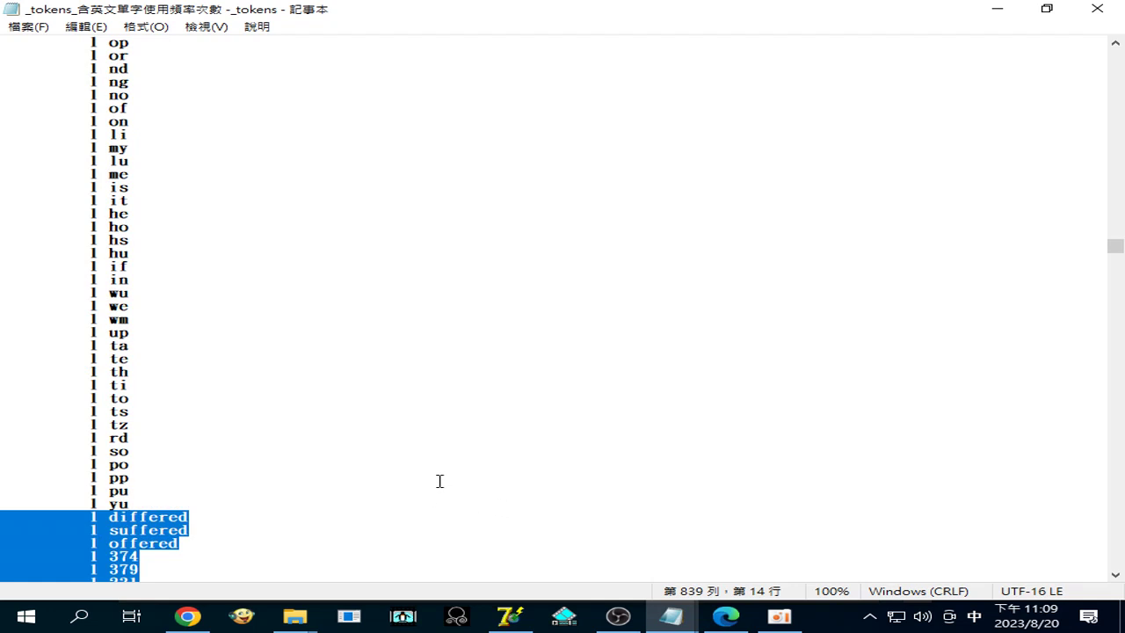
Step: Extend the selection upward through the two-letter tokens to include the do line
{"action": "scroll", "coordinate": [422, 482], "scroll_direction": "up", "scroll_amount": 3}
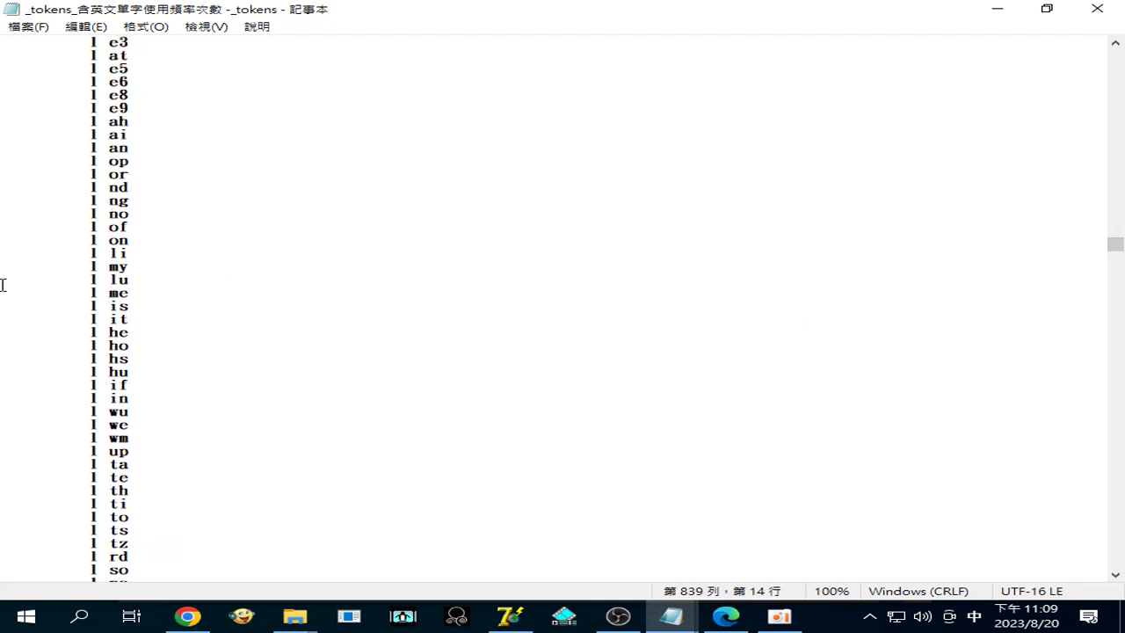
{"action": "left_click", "coordinate": [4, 121], "text": "shift"}
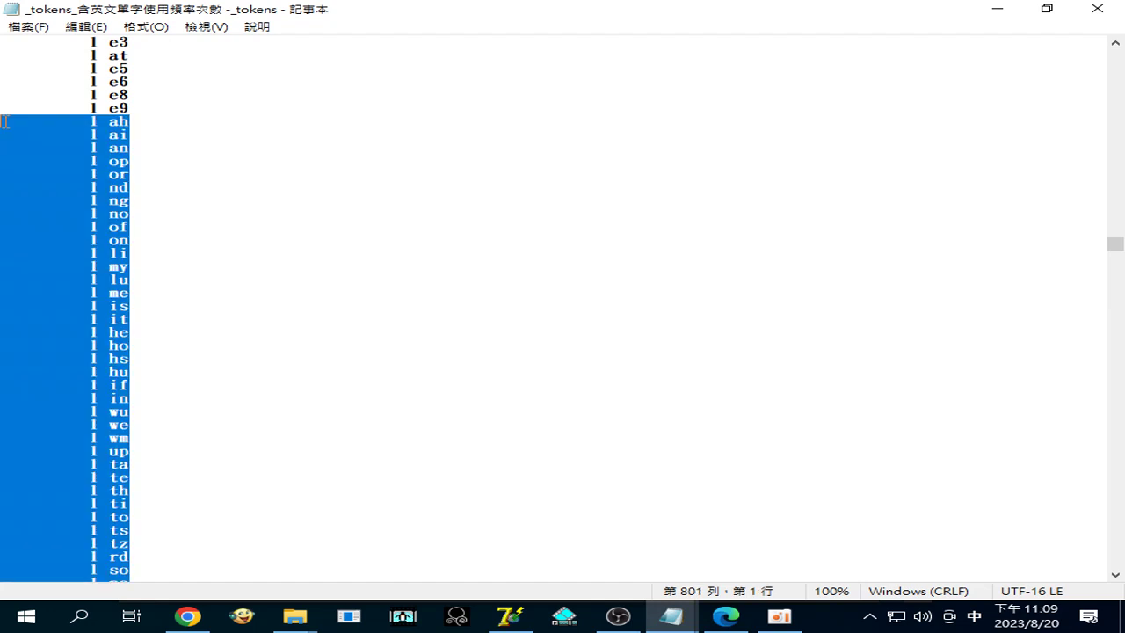
{"action": "scroll", "coordinate": [261, 197], "scroll_direction": "up", "scroll_amount": 3}
{"action": "scroll", "coordinate": [289, 281], "scroll_direction": "up", "scroll_amount": 1}
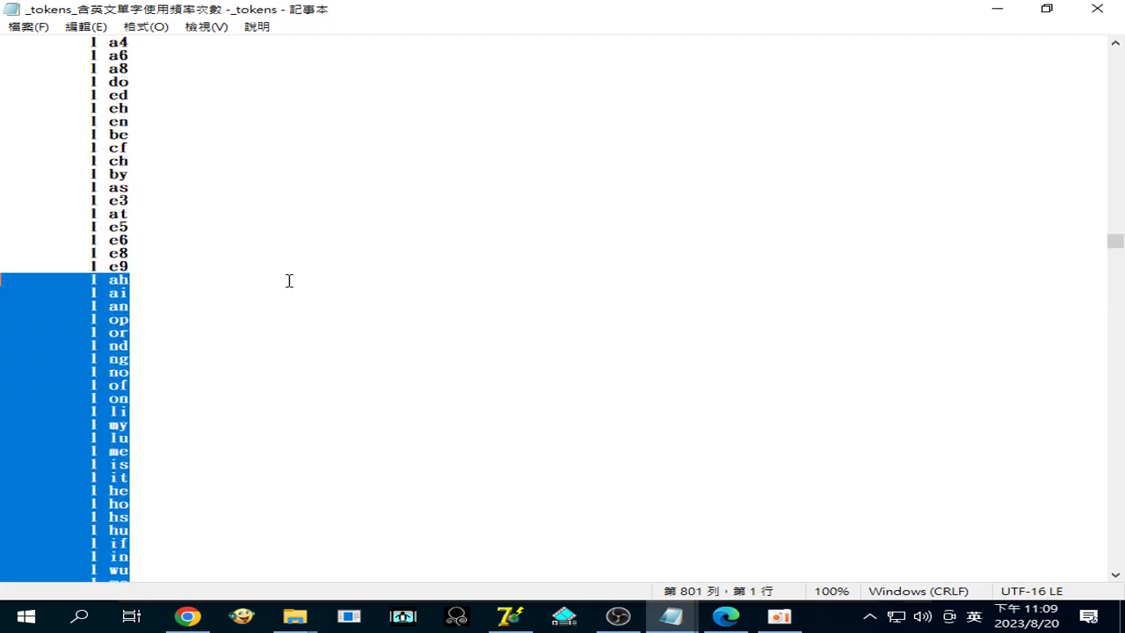
{"action": "scroll", "coordinate": [289, 279], "scroll_direction": "up", "scroll_amount": 1}
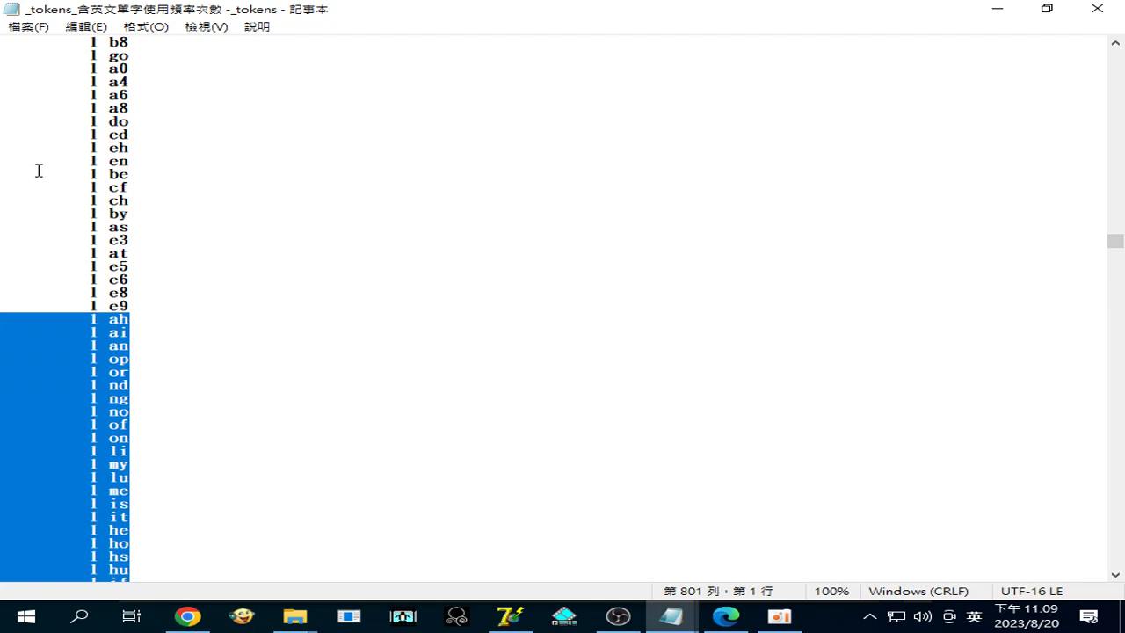
{"action": "left_click", "coordinate": [3, 123], "text": "shift"}
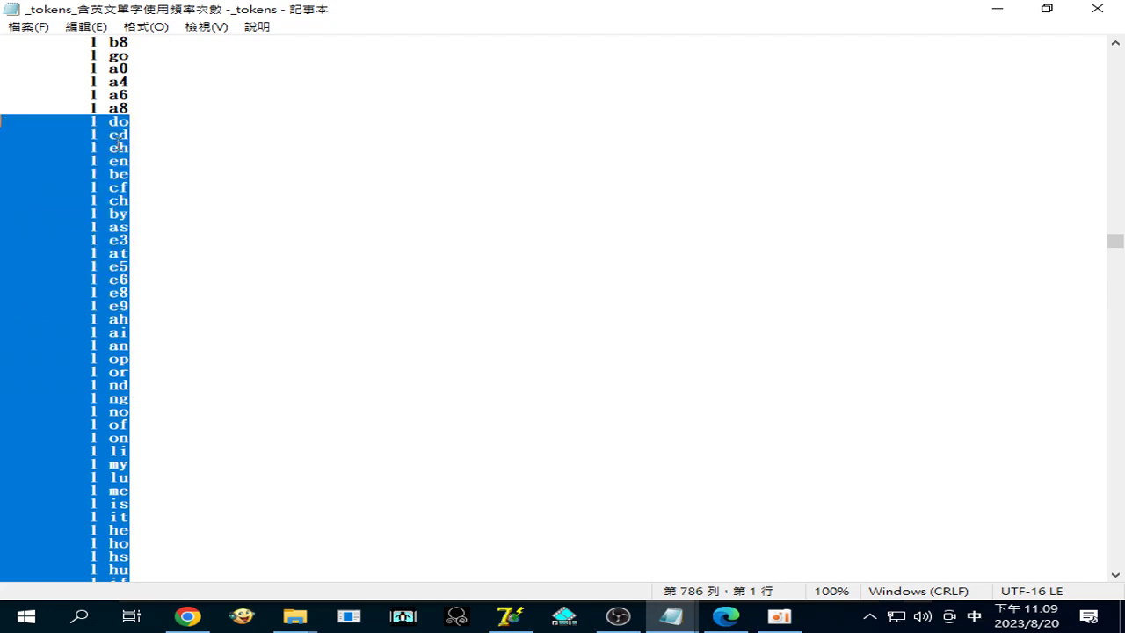
Step: Check the numeric entries above the selection and copy the selected token lines from do to the end
{"action": "scroll", "coordinate": [315, 151], "scroll_direction": "up", "scroll_amount": 3}
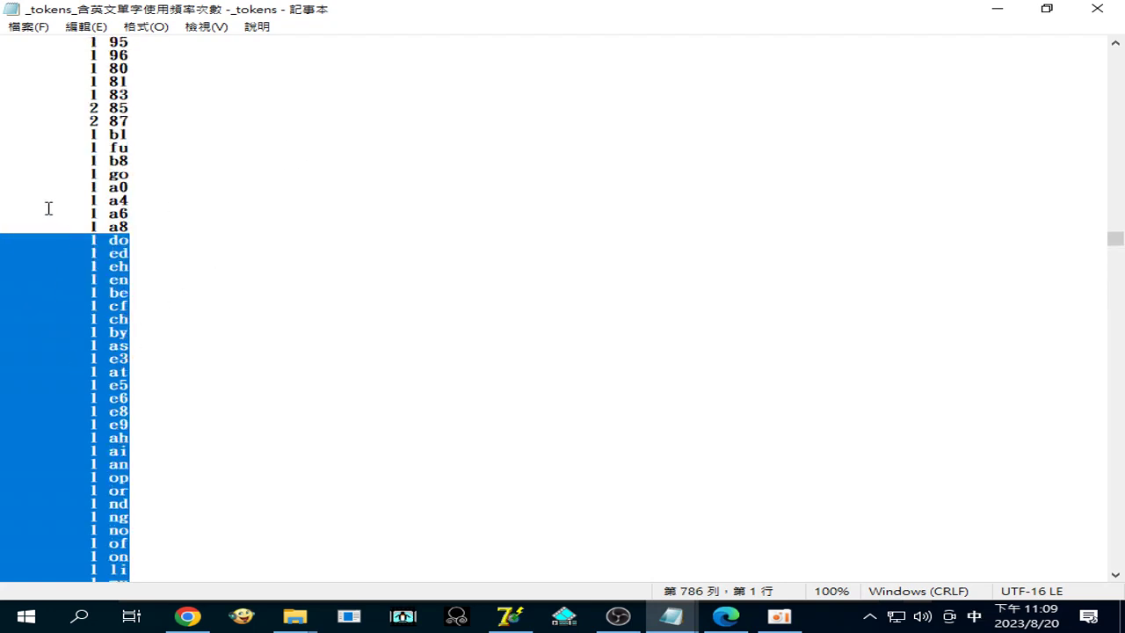
{"action": "scroll", "coordinate": [138, 145], "scroll_direction": "up", "scroll_amount": 8}
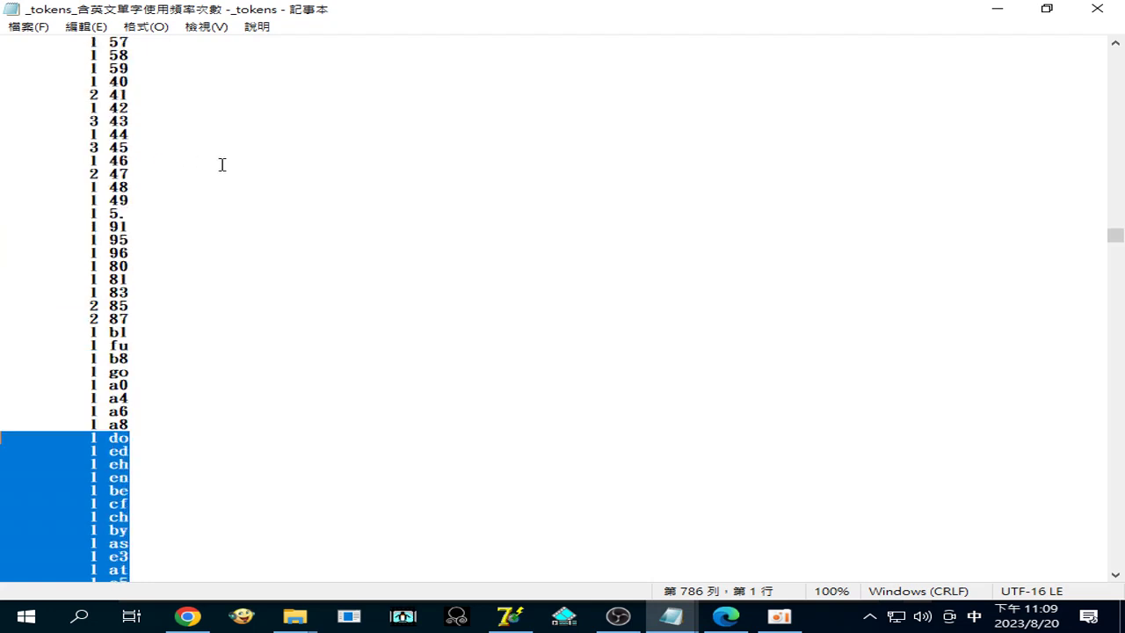
{"action": "scroll", "coordinate": [206, 178], "scroll_direction": "up", "scroll_amount": 3}
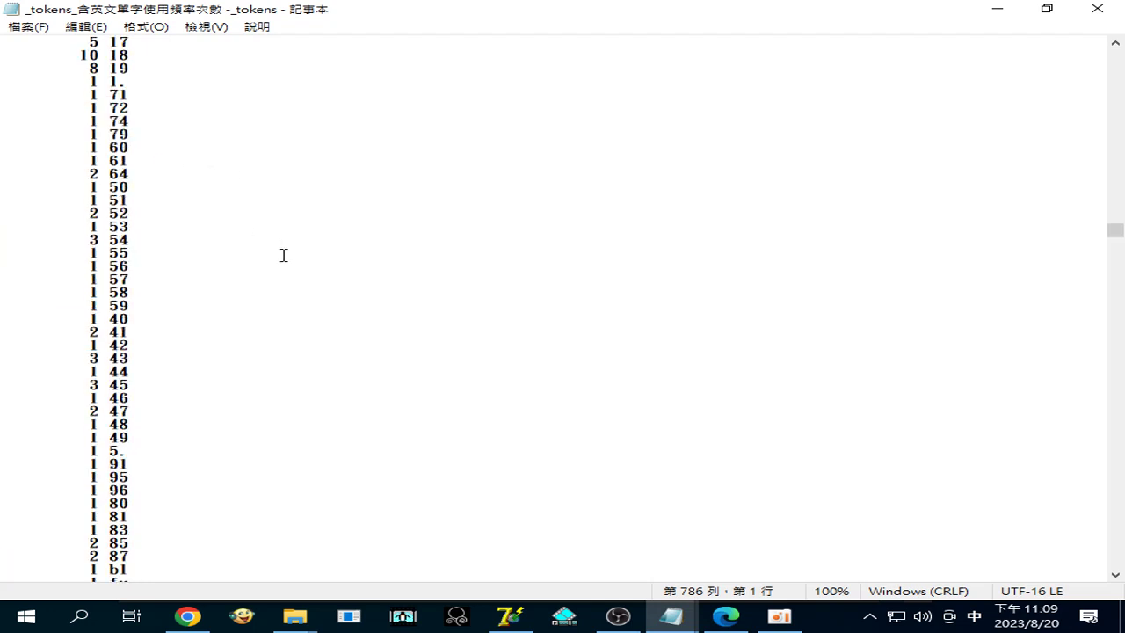
{"action": "scroll", "coordinate": [284, 264], "scroll_direction": "down", "scroll_amount": 8}
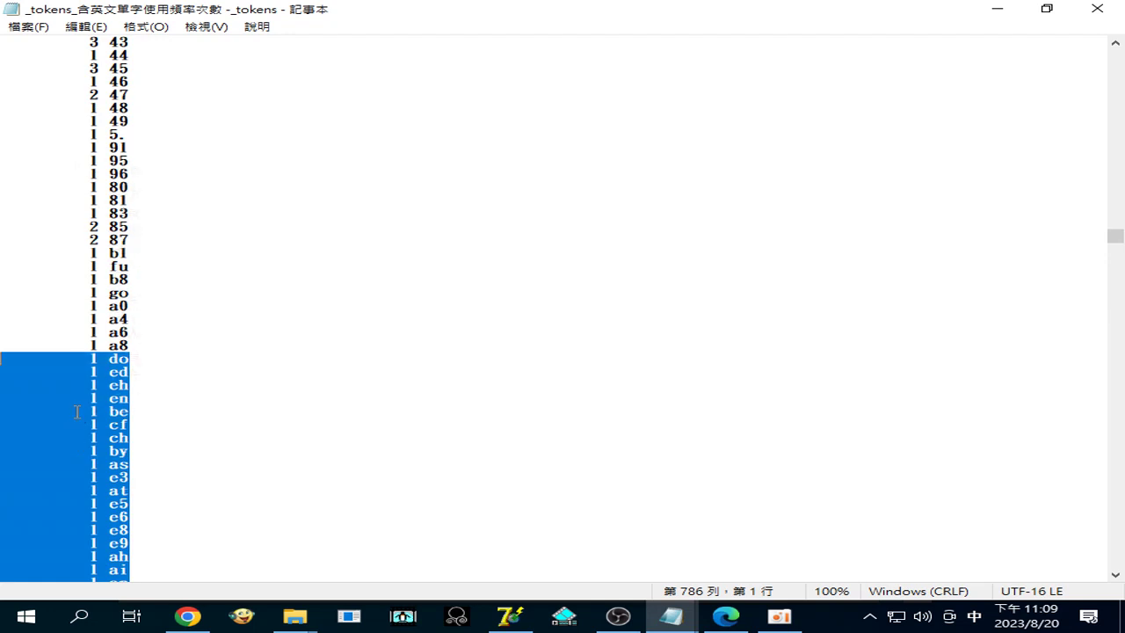
{"action": "right_click", "coordinate": [76, 412]}
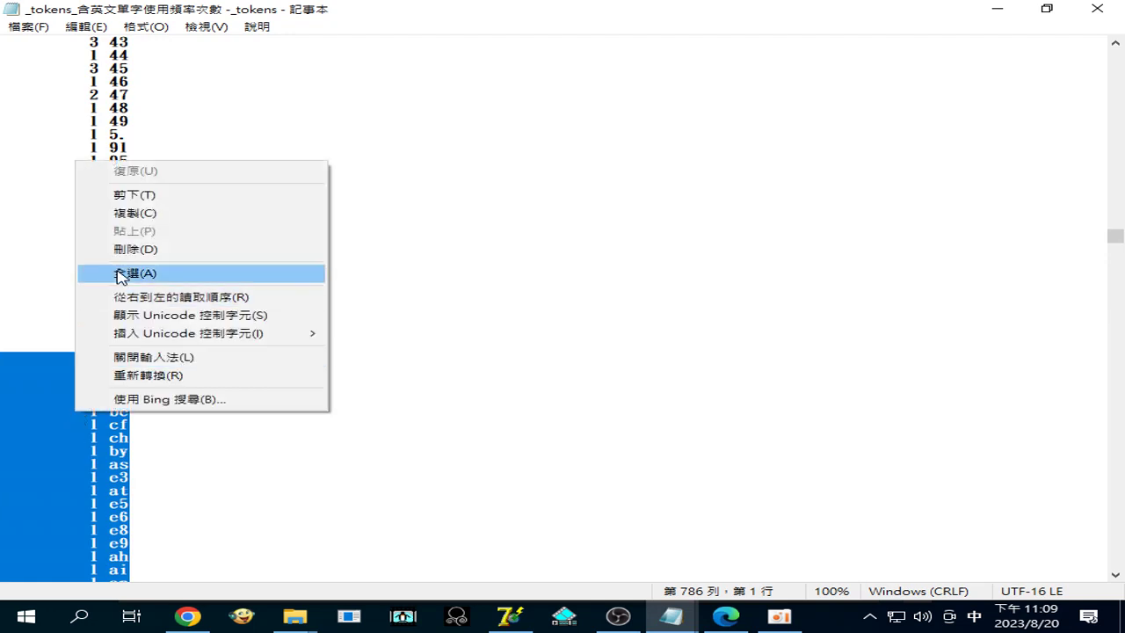
{"action": "left_click", "coordinate": [121, 214]}
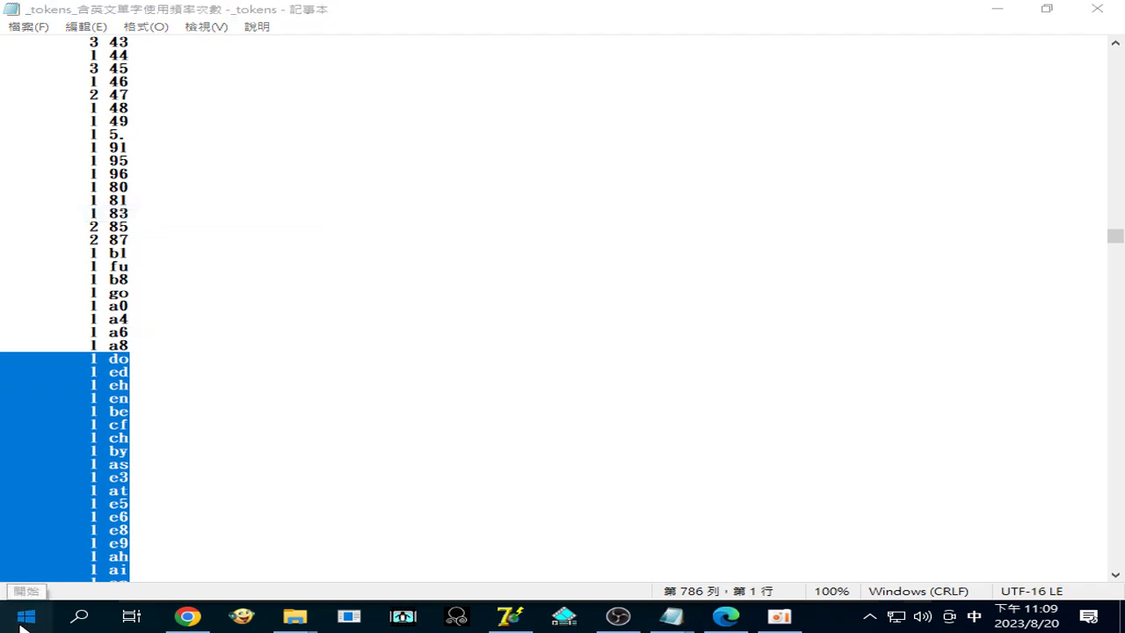
{"action": "left_click", "coordinate": [25, 618]}
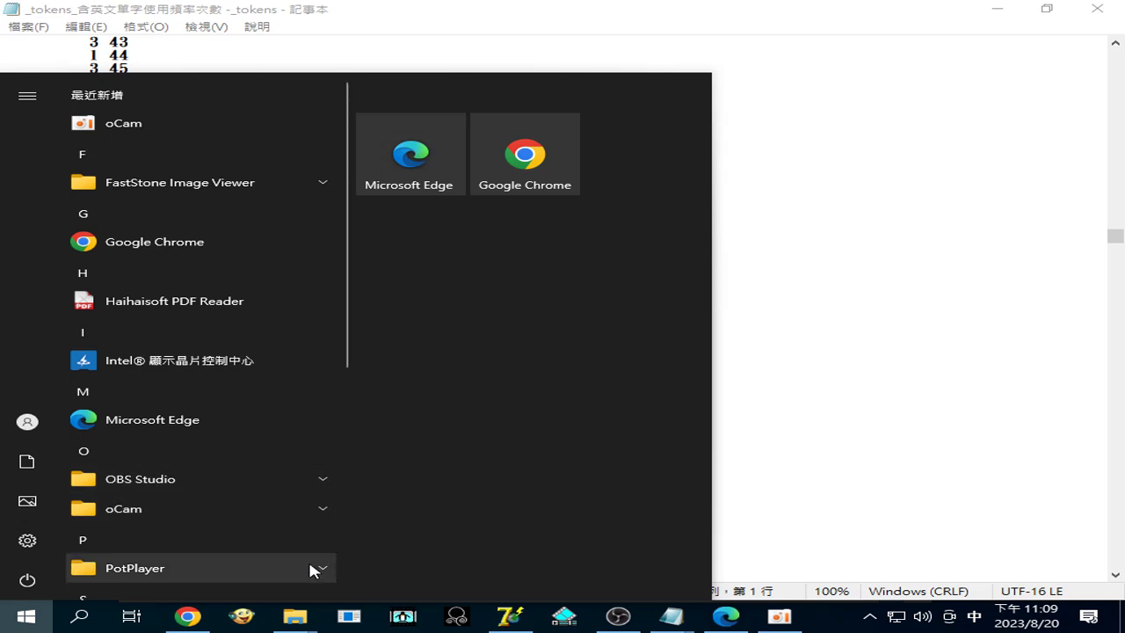
{"action": "left_click", "coordinate": [349, 391]}
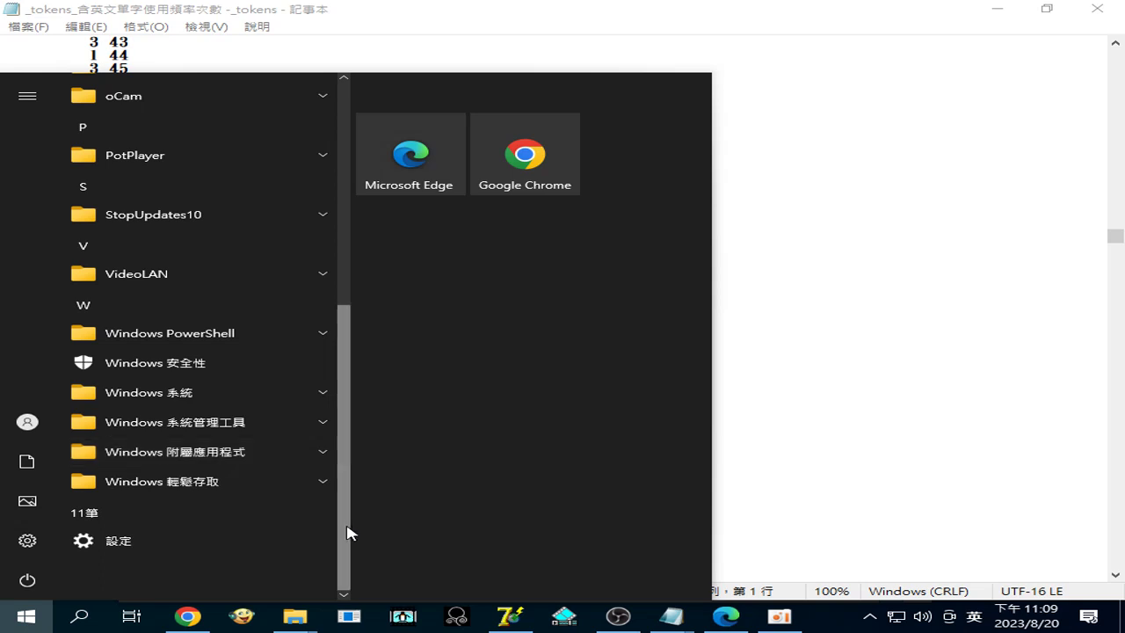
{"action": "left_click", "coordinate": [216, 457]}
{"action": "scroll", "coordinate": [174, 533], "scroll_direction": "down", "scroll_amount": 2}
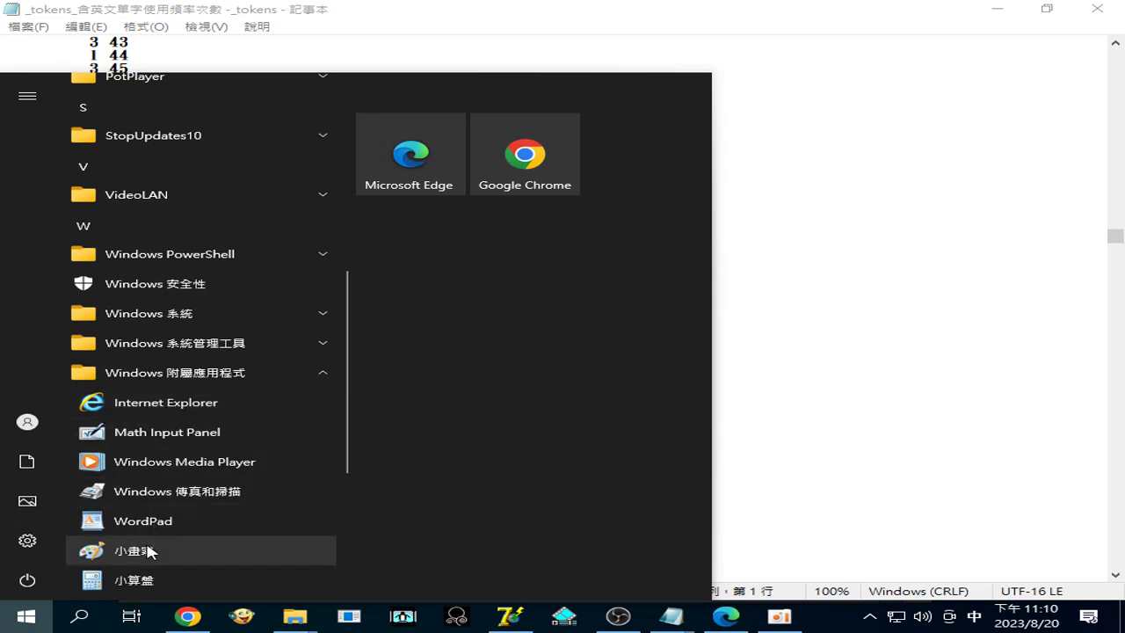
{"action": "scroll", "coordinate": [151, 554], "scroll_direction": "down", "scroll_amount": 4}
{"action": "scroll", "coordinate": [148, 553], "scroll_direction": "down", "scroll_amount": 3}
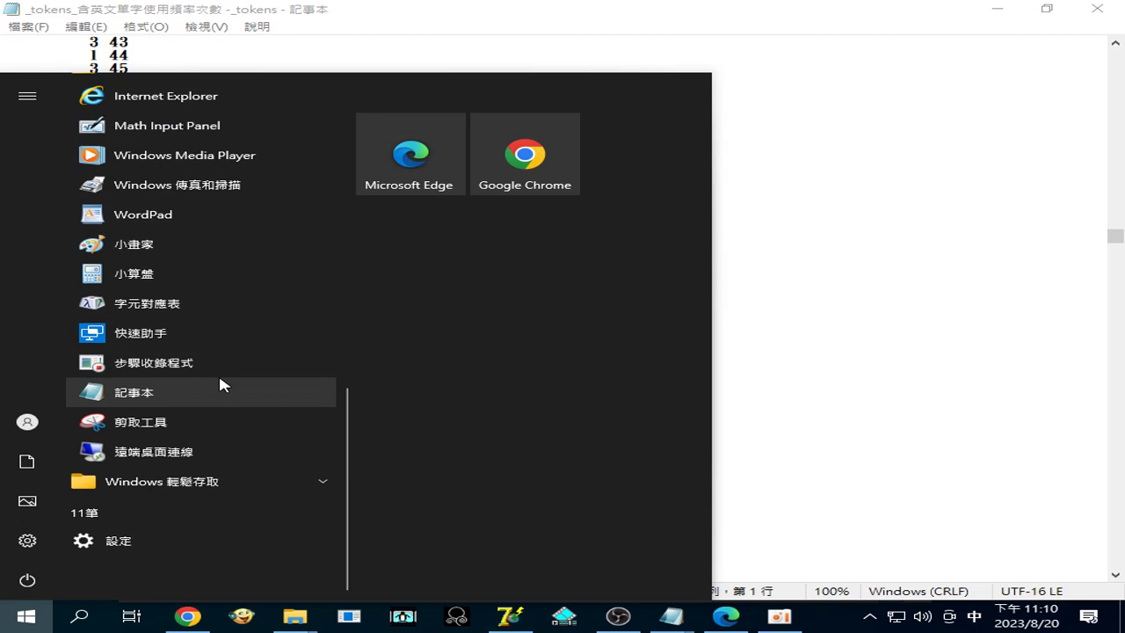
{"action": "scroll", "coordinate": [206, 354], "scroll_direction": "up", "scroll_amount": 2}
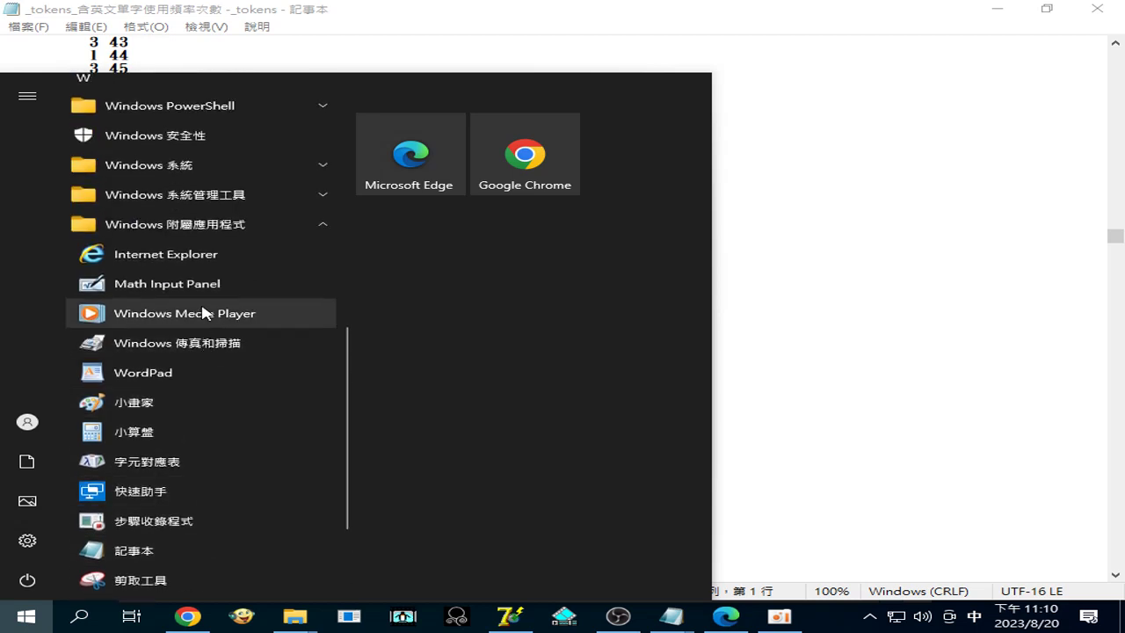
{"action": "scroll", "coordinate": [206, 242], "scroll_direction": "up", "scroll_amount": 2}
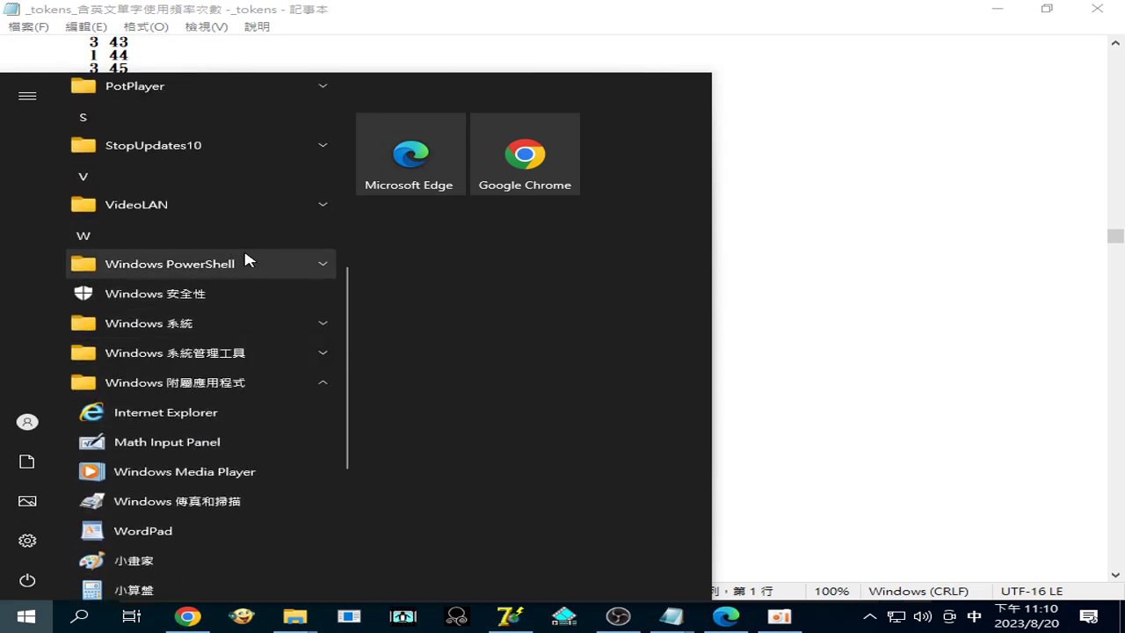
{"action": "scroll", "coordinate": [242, 251], "scroll_direction": "up", "scroll_amount": 3}
{"action": "scroll", "coordinate": [242, 260], "scroll_direction": "up", "scroll_amount": 3}
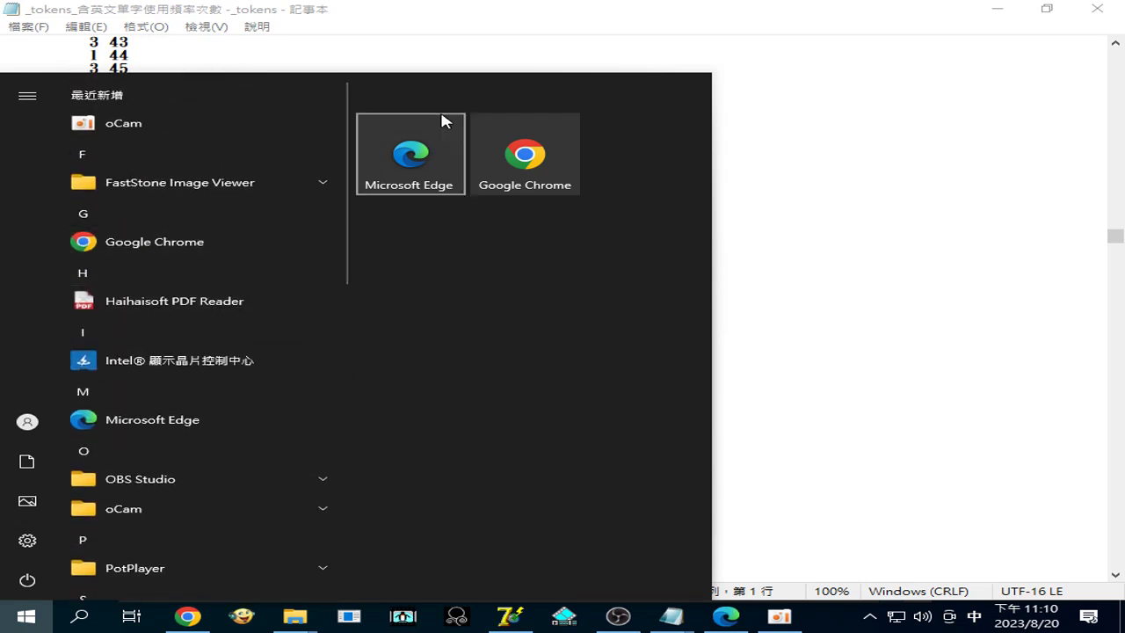
{"action": "left_click", "coordinate": [905, 169]}
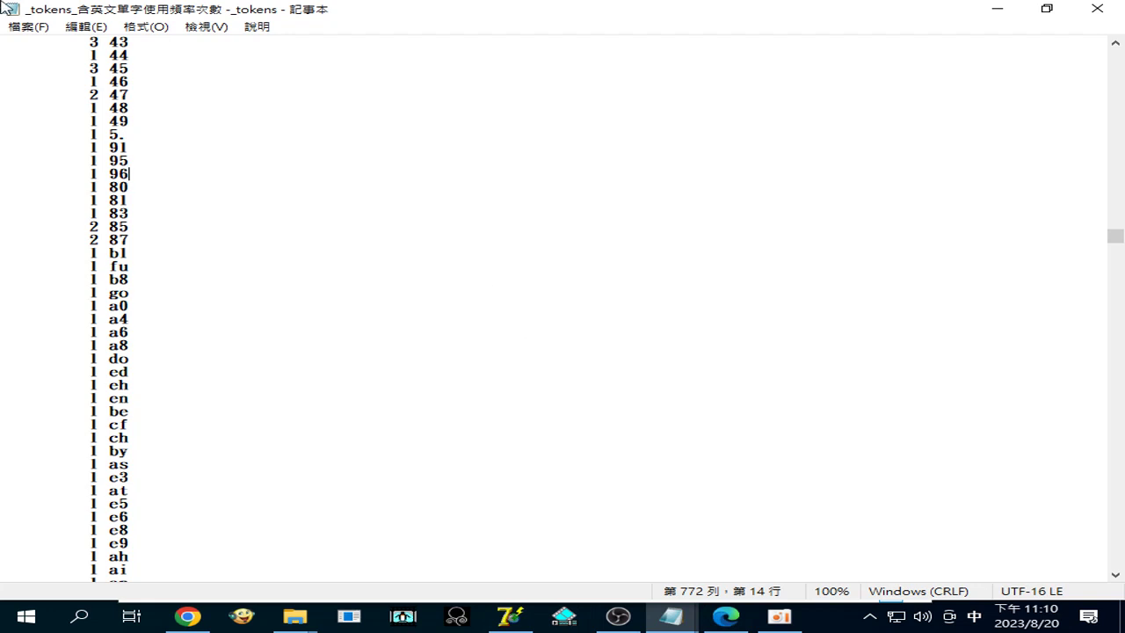
Step: Create a new blank Notepad document and paste the copied token lines into it
{"action": "left_click", "coordinate": [21, 25]}
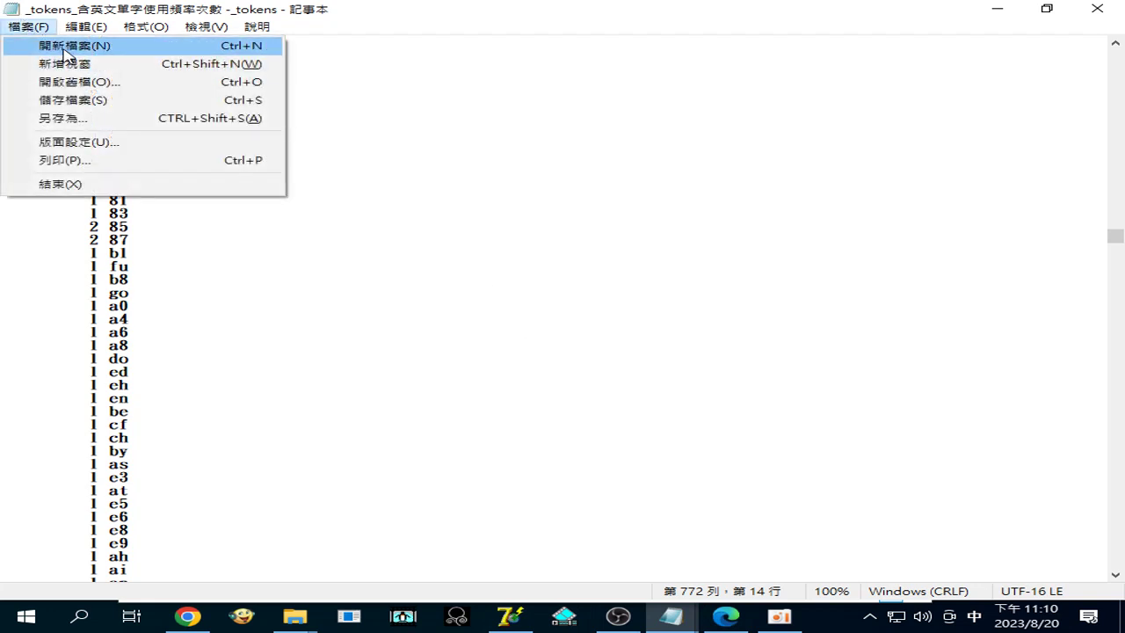
{"action": "left_click", "coordinate": [70, 47]}
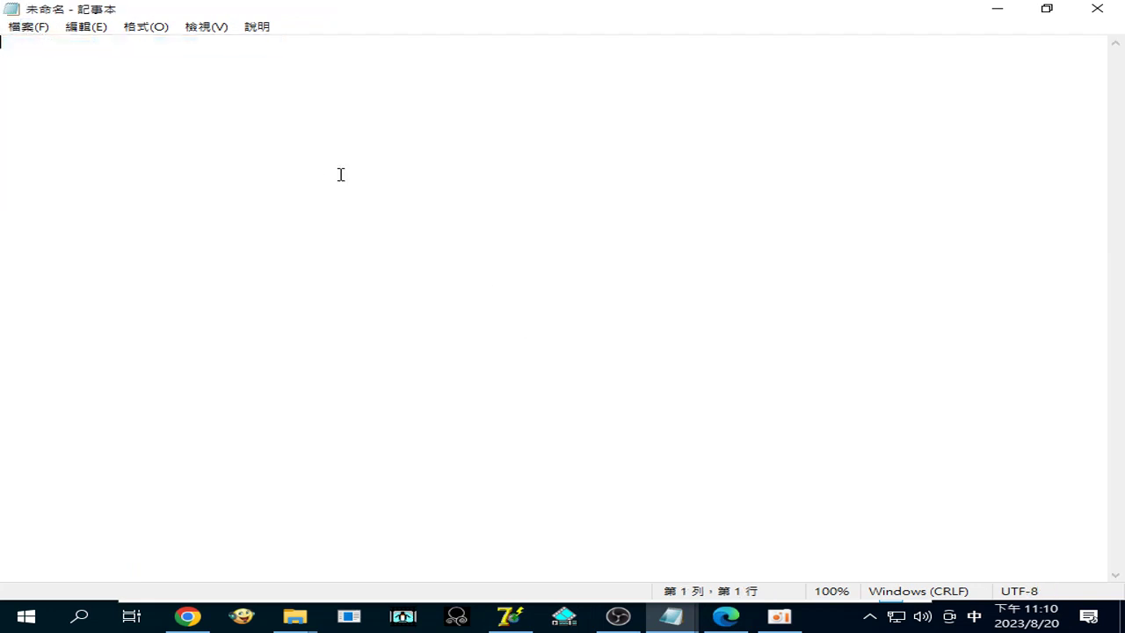
{"action": "right_click", "coordinate": [428, 286]}
{"action": "left_click", "coordinate": [446, 357]}
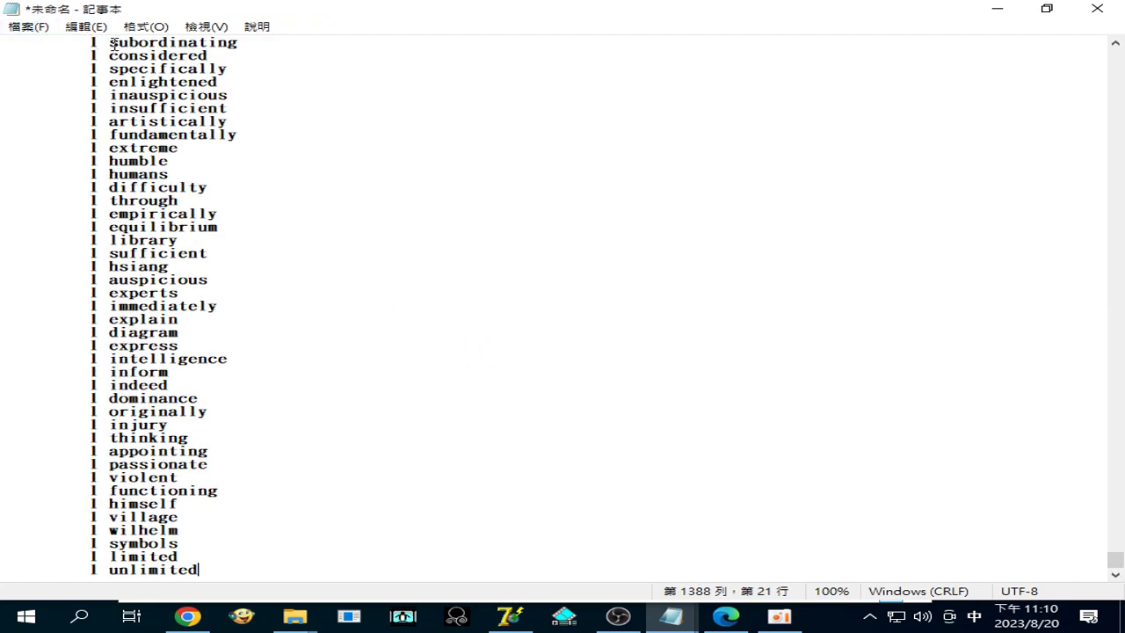
Step: Remove the leading spaces and count 1 before the words by replacing every occurrence of that prefix with nothing
{"action": "left_click_drag", "start_coordinate": [108, 42], "coordinate": [3, 493]}
{"action": "right_click", "coordinate": [29, 482]}
{"action": "left_click", "coordinate": [83, 283]}
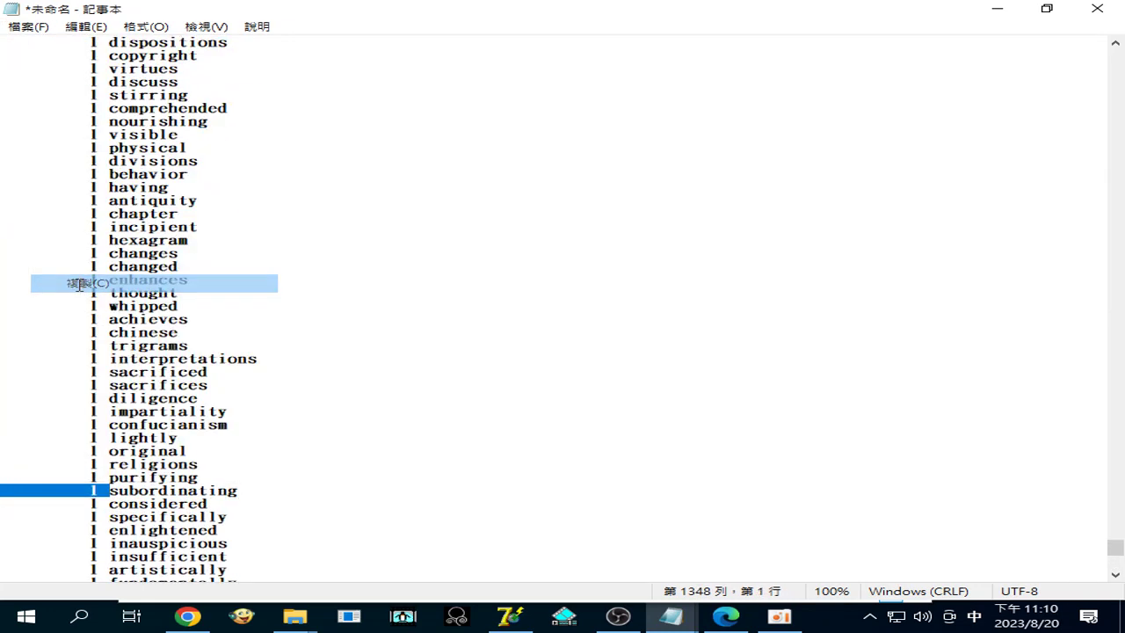
{"action": "left_click", "coordinate": [84, 26]}
{"action": "left_click", "coordinate": [124, 220]}
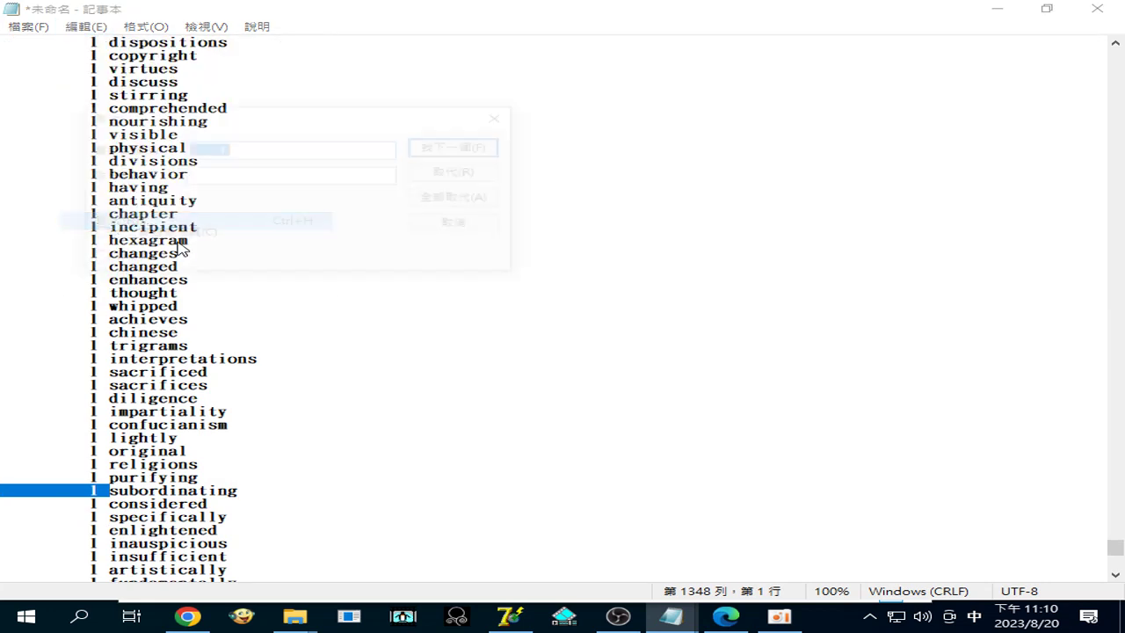
{"action": "right_click", "coordinate": [225, 150]}
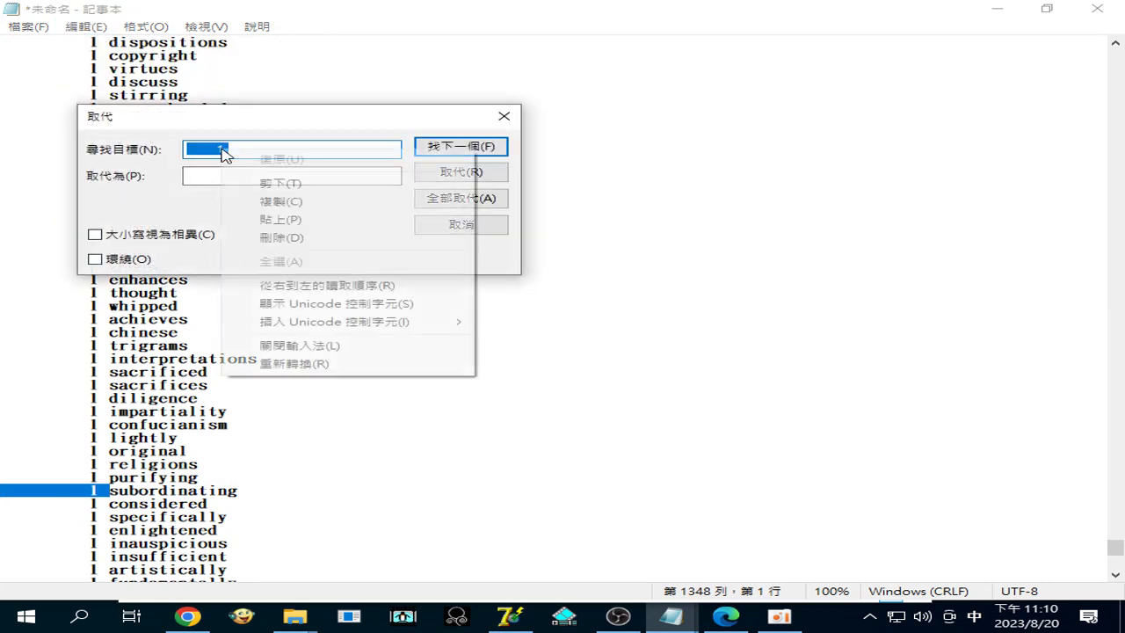
{"action": "left_click", "coordinate": [267, 220]}
{"action": "left_click", "coordinate": [317, 181]}
{"action": "left_click", "coordinate": [472, 195]}
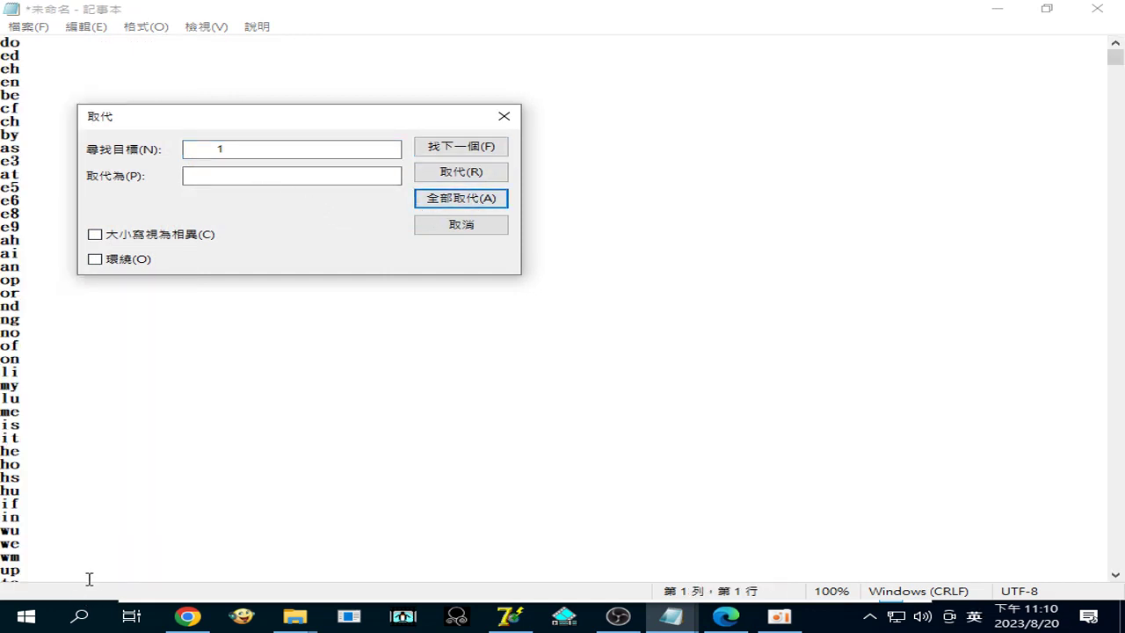
{"action": "left_click", "coordinate": [63, 594]}
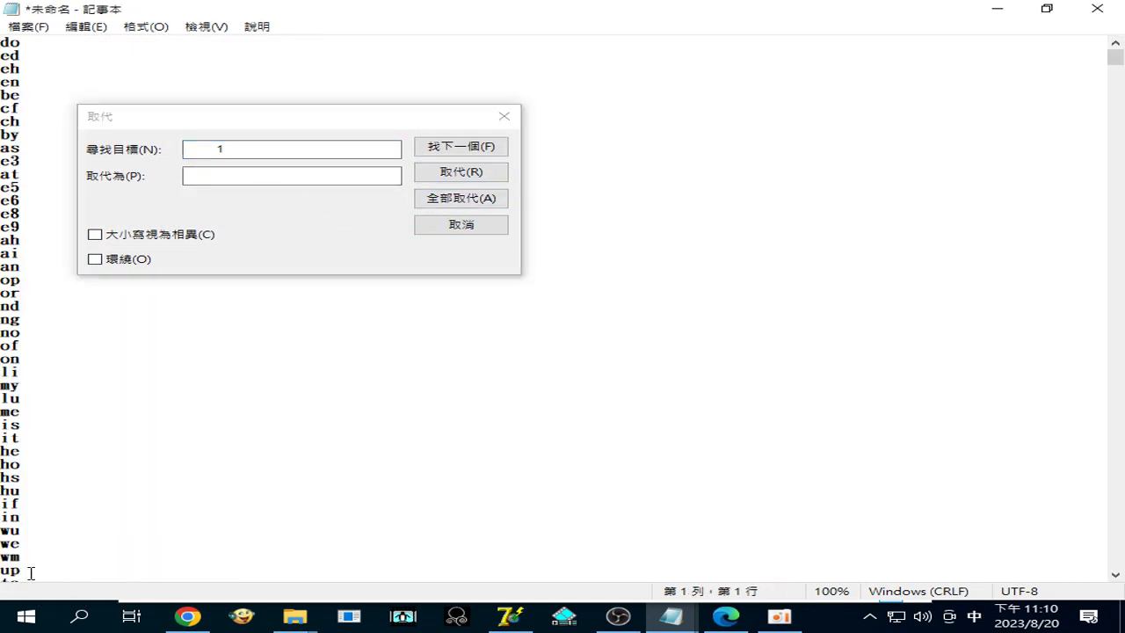
{"action": "left_click_drag", "start_coordinate": [31, 568], "coordinate": [124, 626]}
{"action": "right_click", "coordinate": [34, 140]}
{"action": "left_click", "coordinate": [431, 359]}
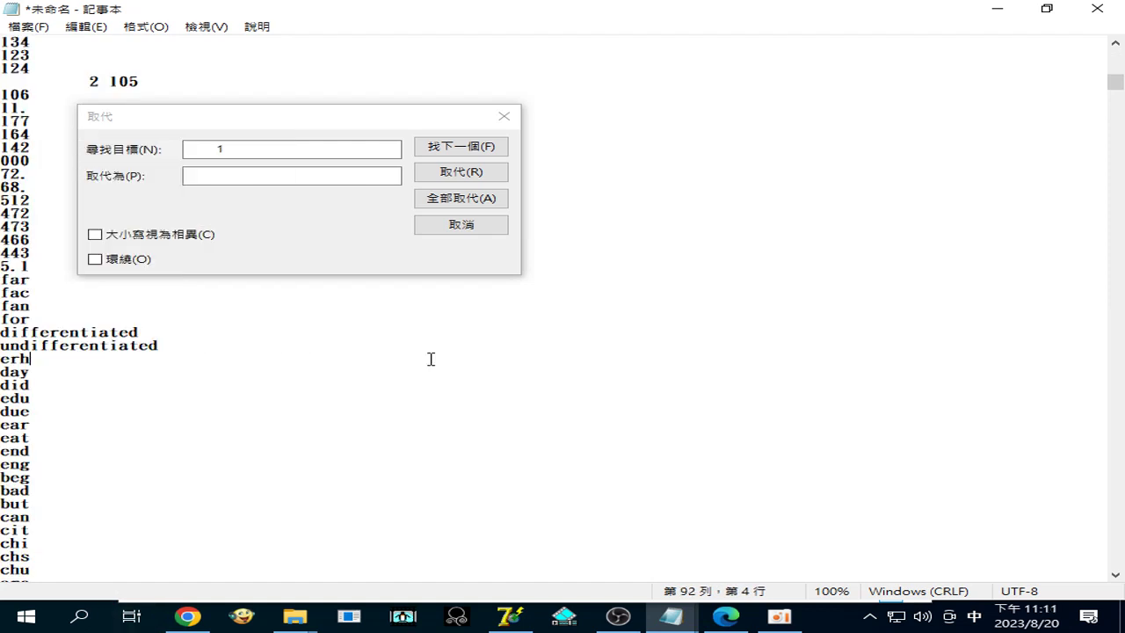
Step: Begin saving the word list as a new file of type 所有檔案, sorting the 文件 folder by modified date in descending order
{"action": "left_click", "coordinate": [14, 25]}
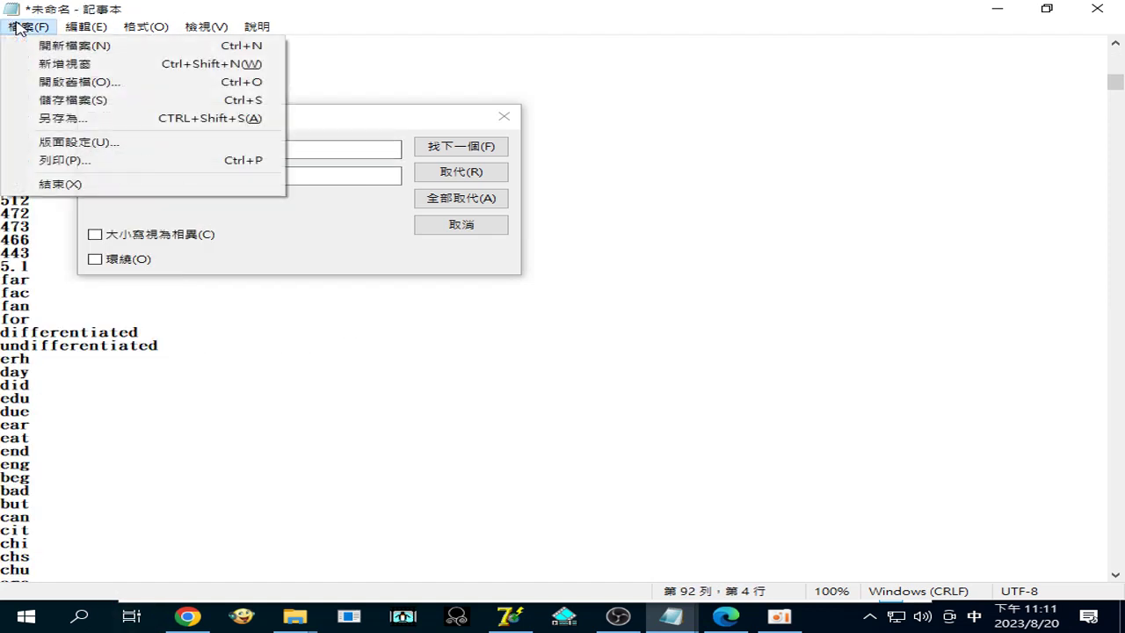
{"action": "left_click", "coordinate": [61, 121]}
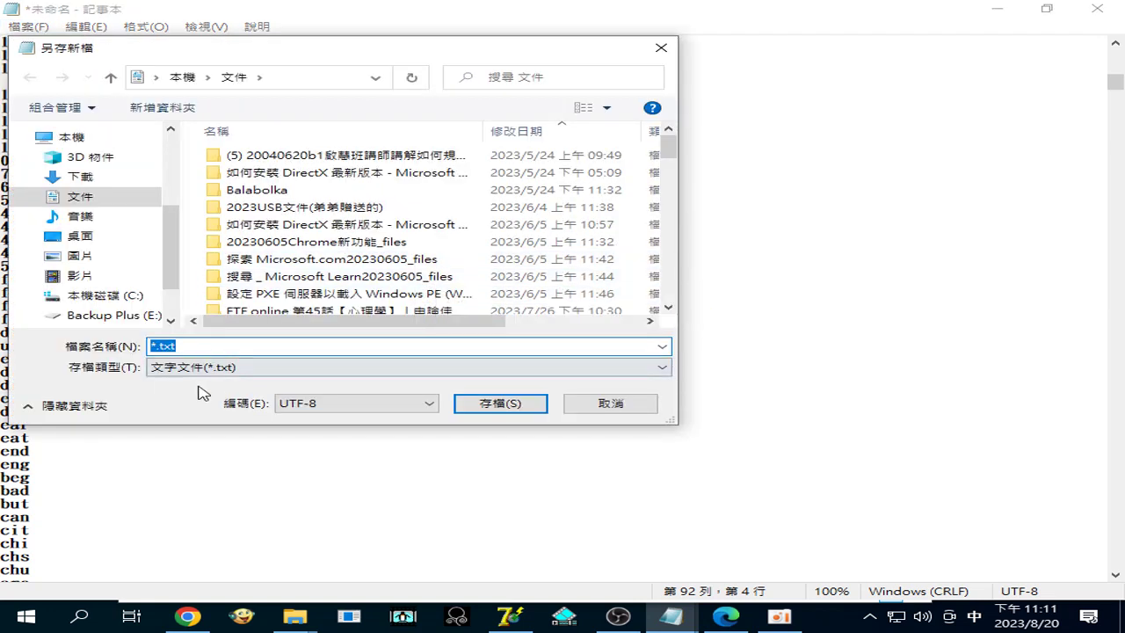
{"action": "left_click", "coordinate": [255, 367]}
{"action": "left_click", "coordinate": [266, 390]}
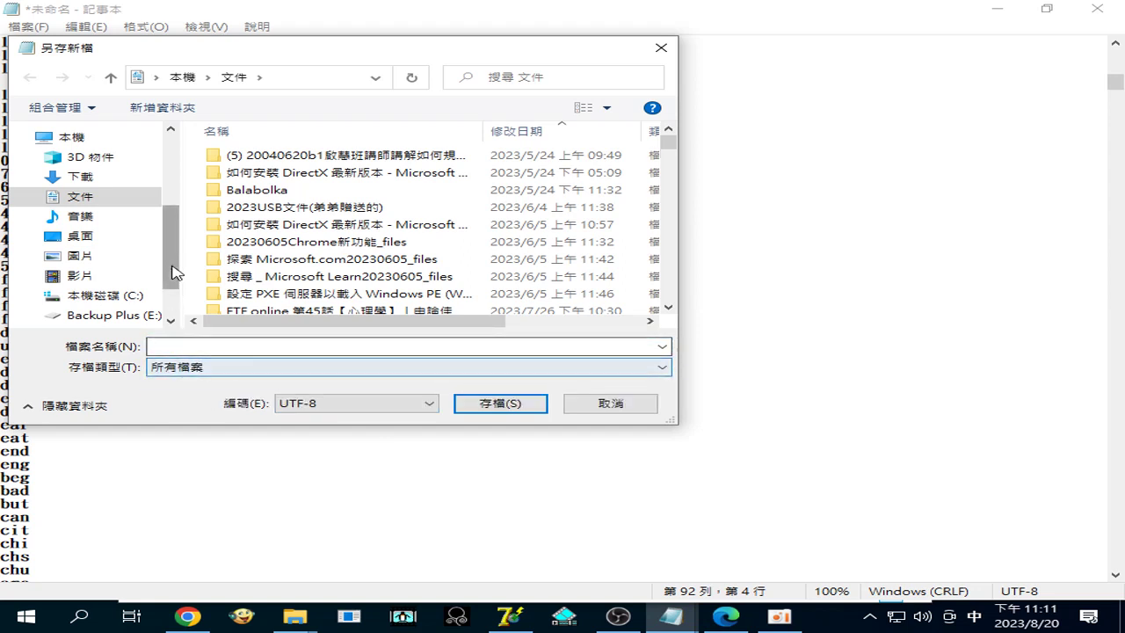
{"action": "right_click", "coordinate": [189, 246]}
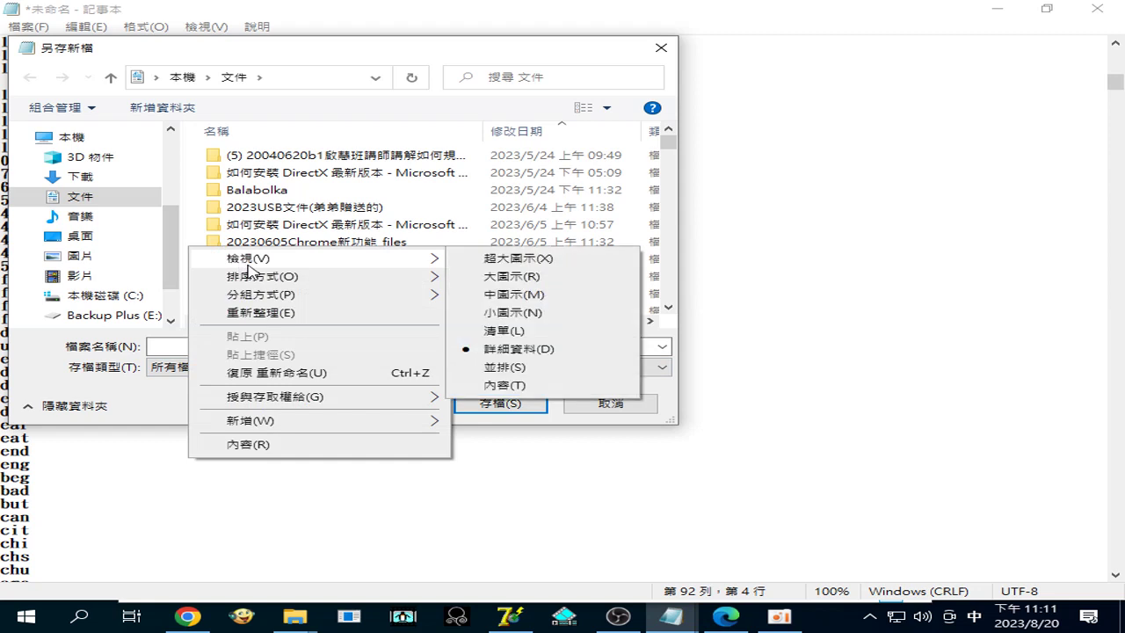
{"action": "mouse_move", "coordinate": [433, 278]}
{"action": "left_click", "coordinate": [486, 298]}
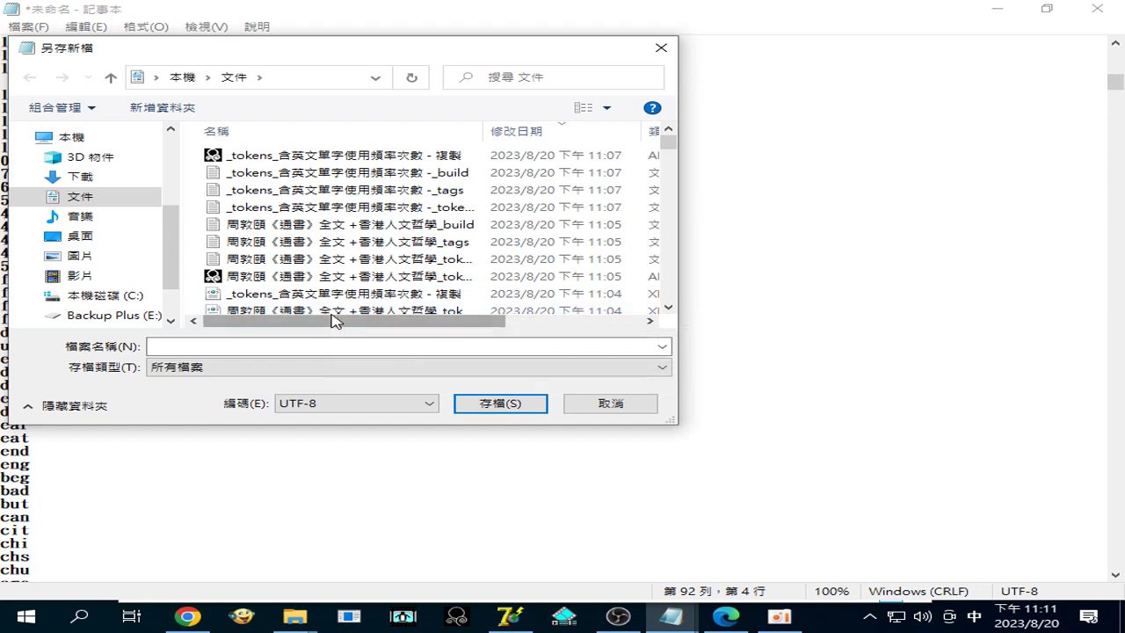
Step: Base the file name on the existing 周敦頤《通書》 _tokens_含英文單字使用頻率次數 file, replacing 使用頻率次數 with (尚未排序與中譯)
{"action": "left_click", "coordinate": [315, 313]}
{"action": "left_click", "coordinate": [339, 348]}
{"action": "left_click", "coordinate": [472, 345]}
{"action": "left_click_drag", "start_coordinate": [480, 345], "coordinate": [586, 346]}
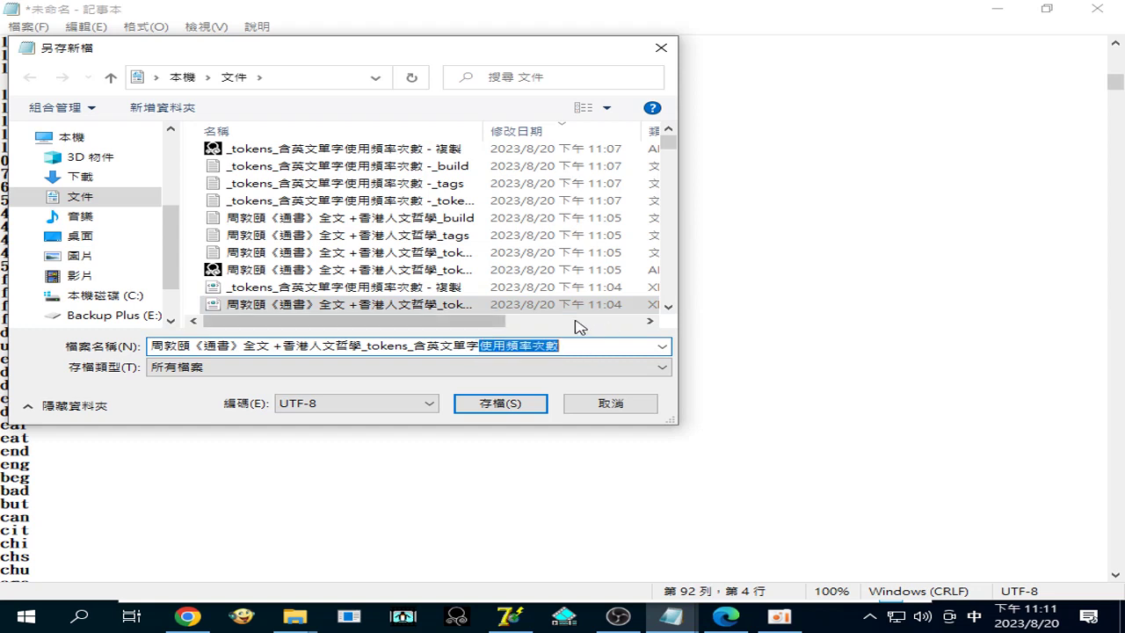
{"action": "type", "text": "("}
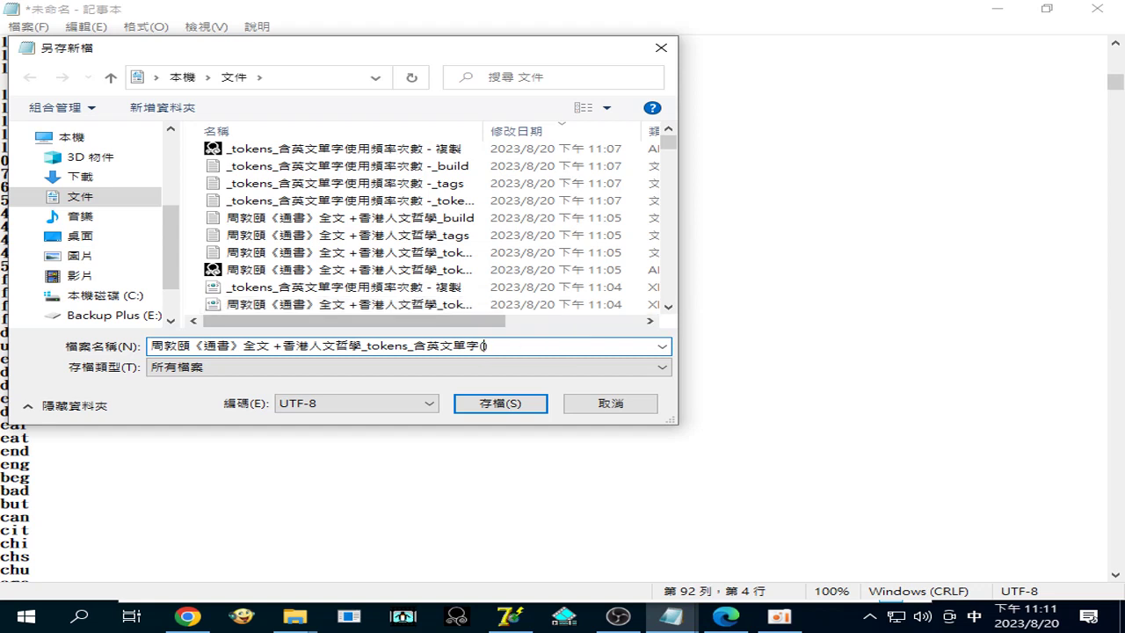
{"action": "type", "text": "ㄕㄤˇㄨㄟˋㄕㄤˋ"}
{"action": "key", "text": "Delete"}
{"action": "type", "text": ")ㄞˊㄒㄩˋㄩˇ"}
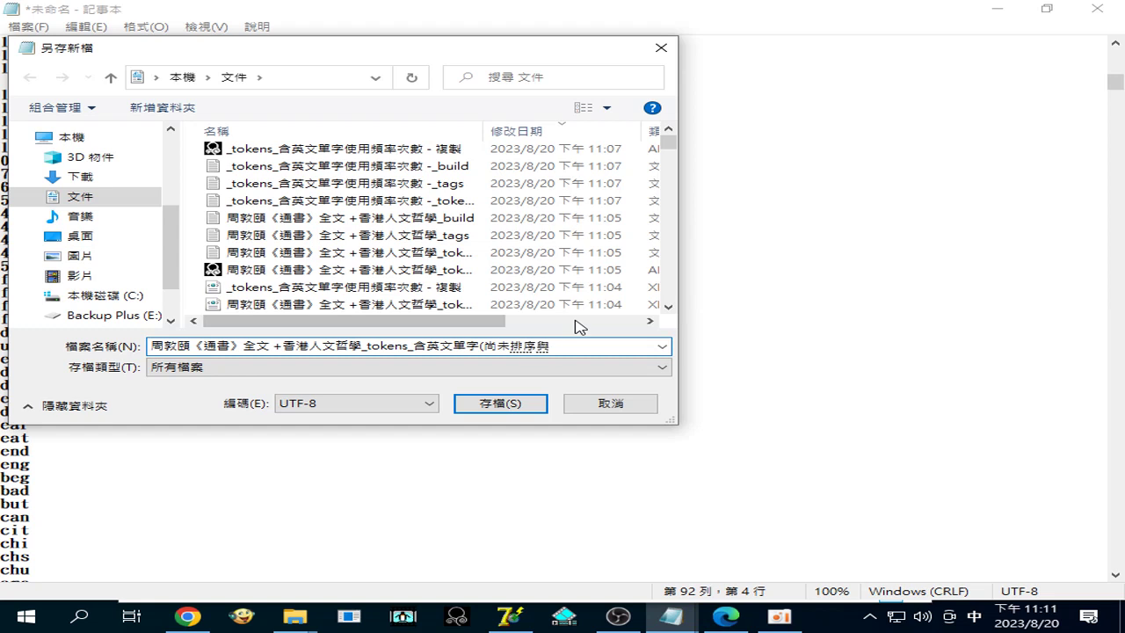
{"action": "type", "text": "ㄥˇㄌㄧˇ"}
{"action": "key", "text": "Down"}
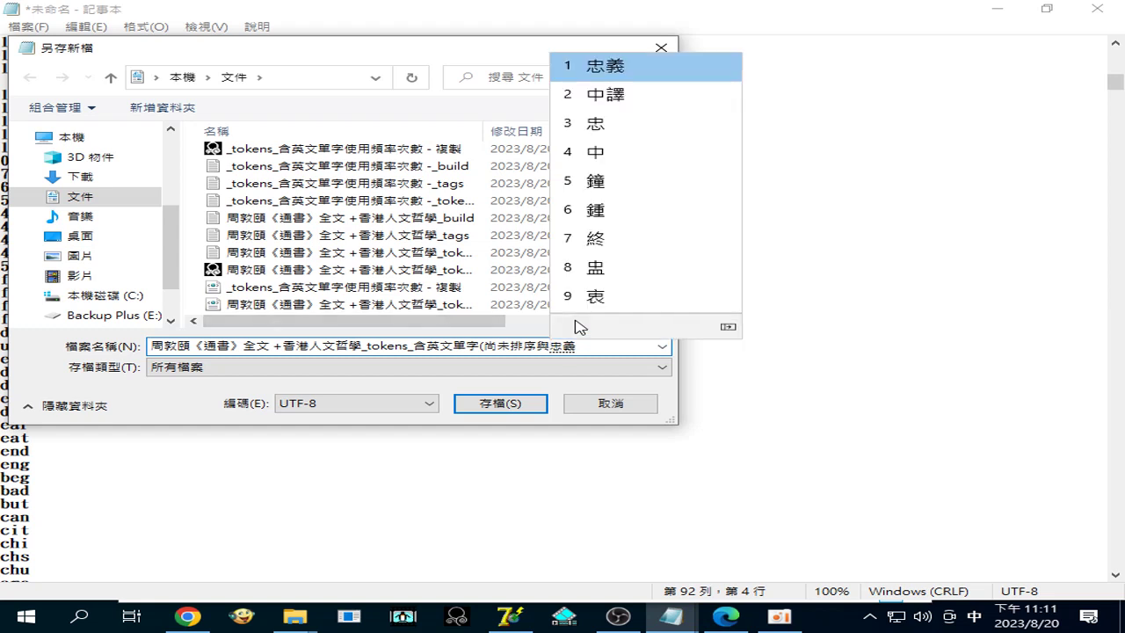
{"action": "key", "text": "2"}
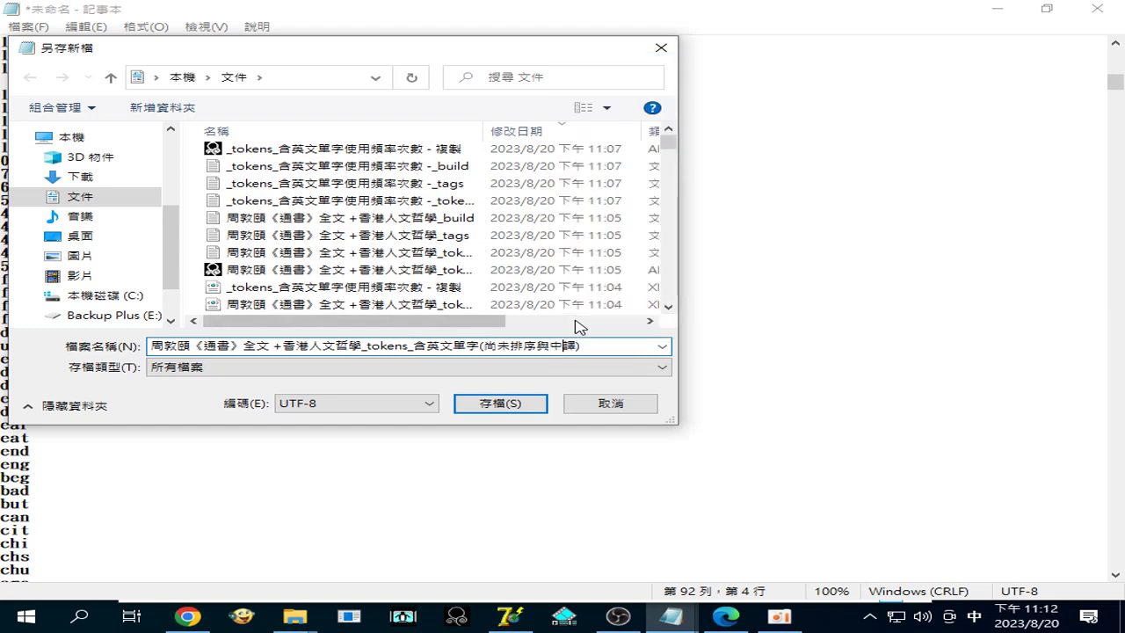
Step: Insert 使用Excel程式 between 尚未 and 排序 in the file name, and save the file in the 文件 folder
{"action": "key", "text": "Left"}
{"action": "key", "text": "Left"}
{"action": "key", "text": "Left"}
{"action": "key", "text": "Left"}
{"action": "key", "text": "Left"}
{"action": "key", "text": "Delete"}
{"action": "key", "text": "Delete"}
{"action": "key", "text": "Delete"}
{"action": "type", "text": "g3m/4t/6c"}
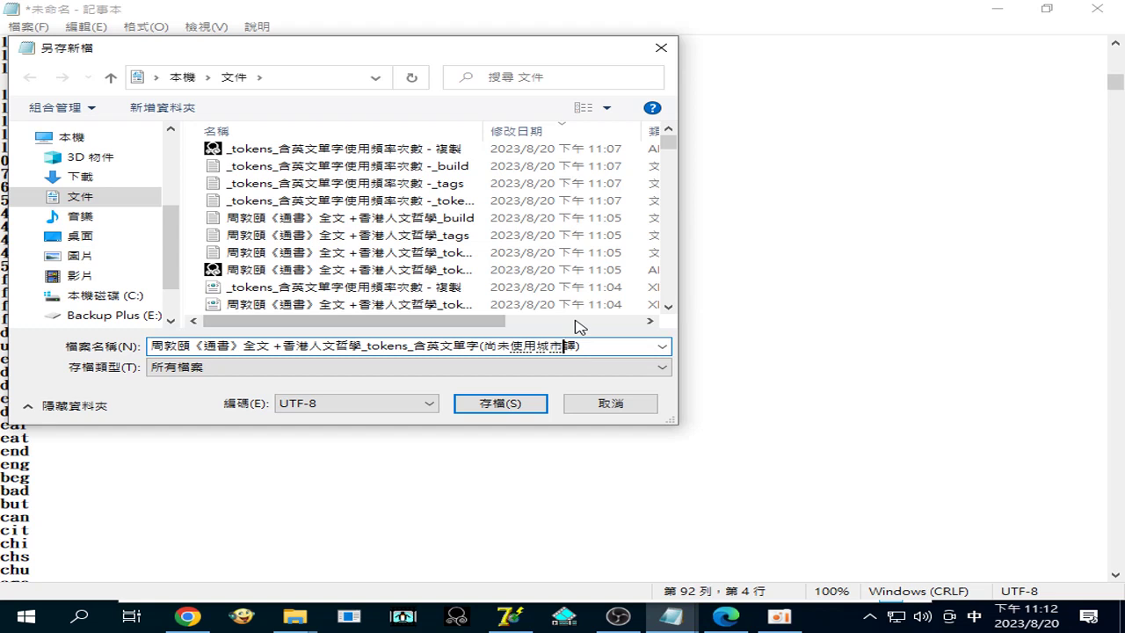
{"action": "key", "text": "Down"}
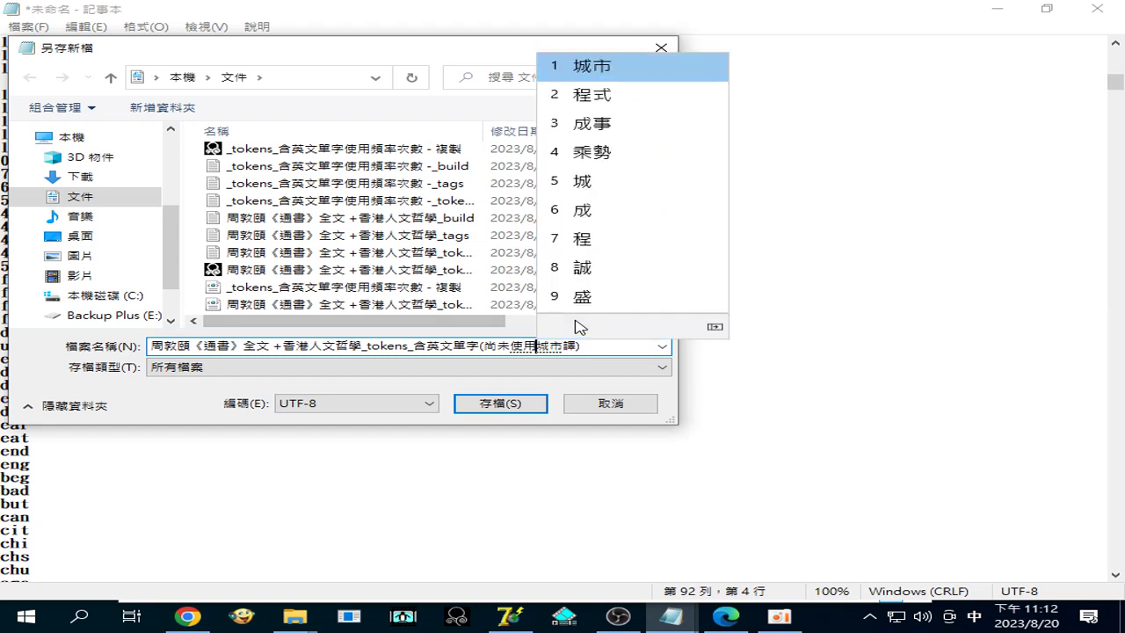
{"action": "key", "text": "2"}
{"action": "key", "text": "Return"}
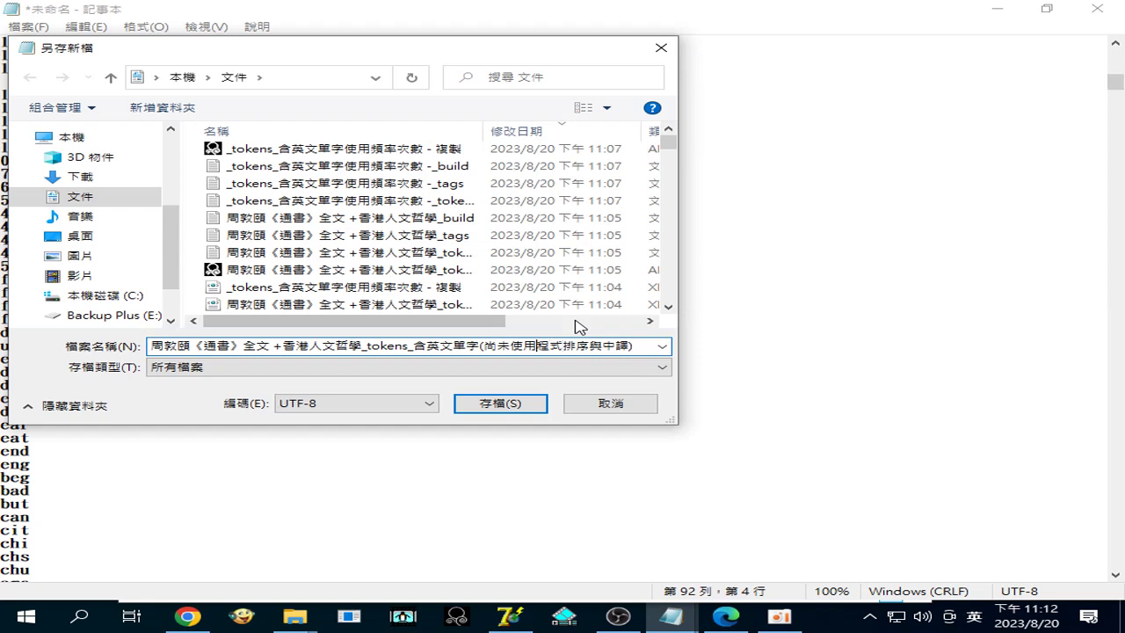
{"action": "key", "text": "shift"}
{"action": "type", "text": "Excel"}
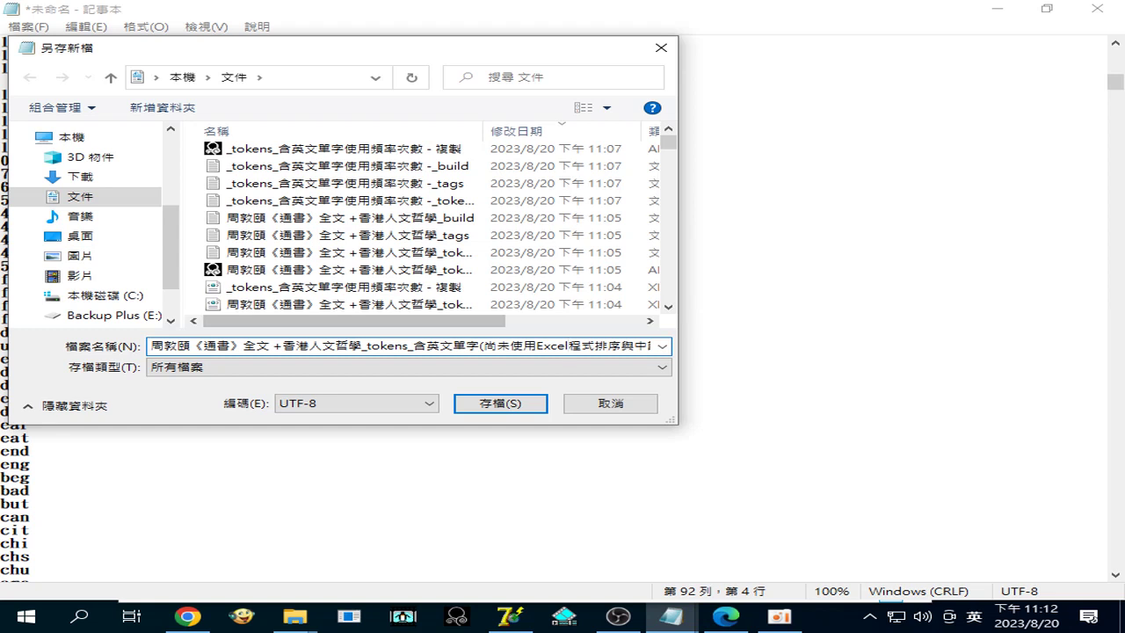
{"action": "left_click", "coordinate": [500, 404]}
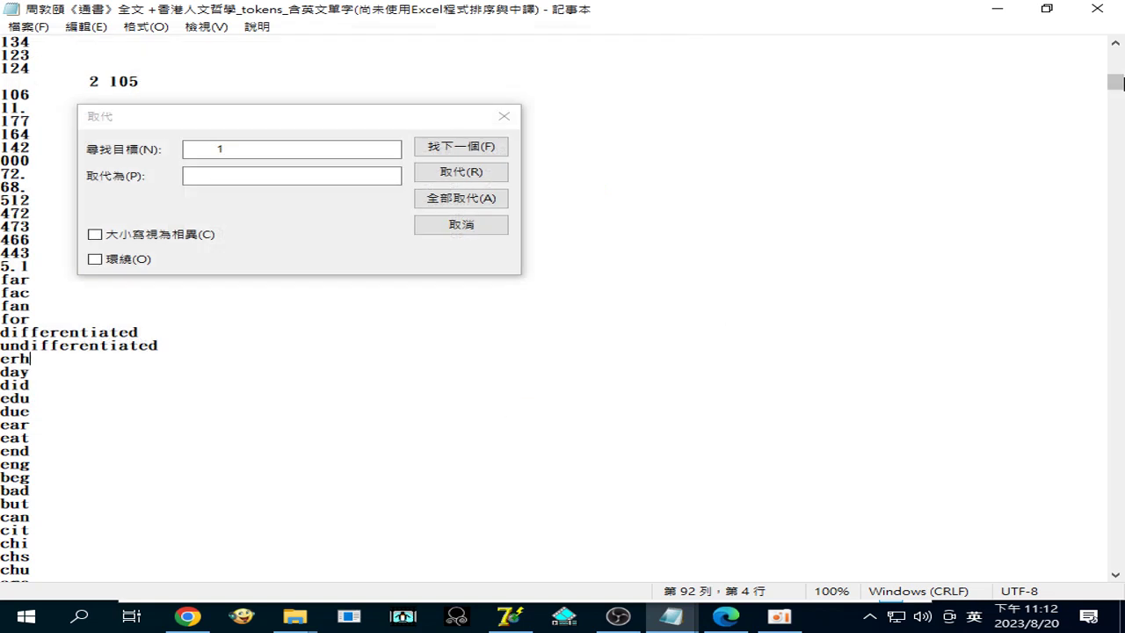
Step: Save another copy of the word list under the same file name as a text file on the desktop (桌面)
{"action": "left_click", "coordinate": [44, 16]}
{"action": "left_click", "coordinate": [68, 115]}
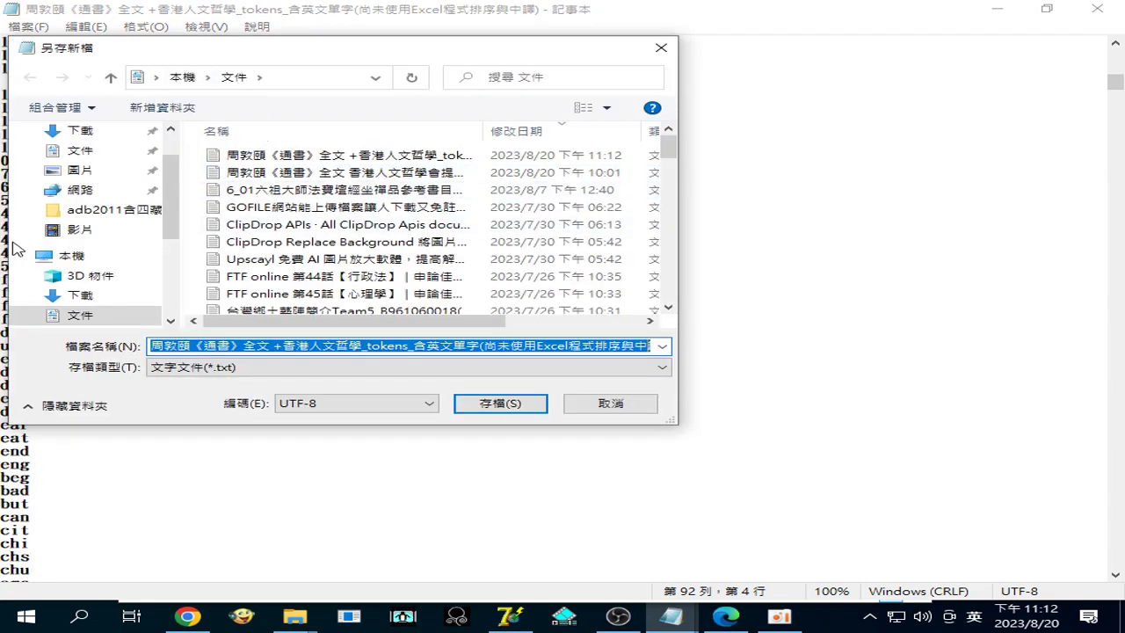
{"action": "scroll", "coordinate": [154, 198], "scroll_direction": "up", "scroll_amount": 1}
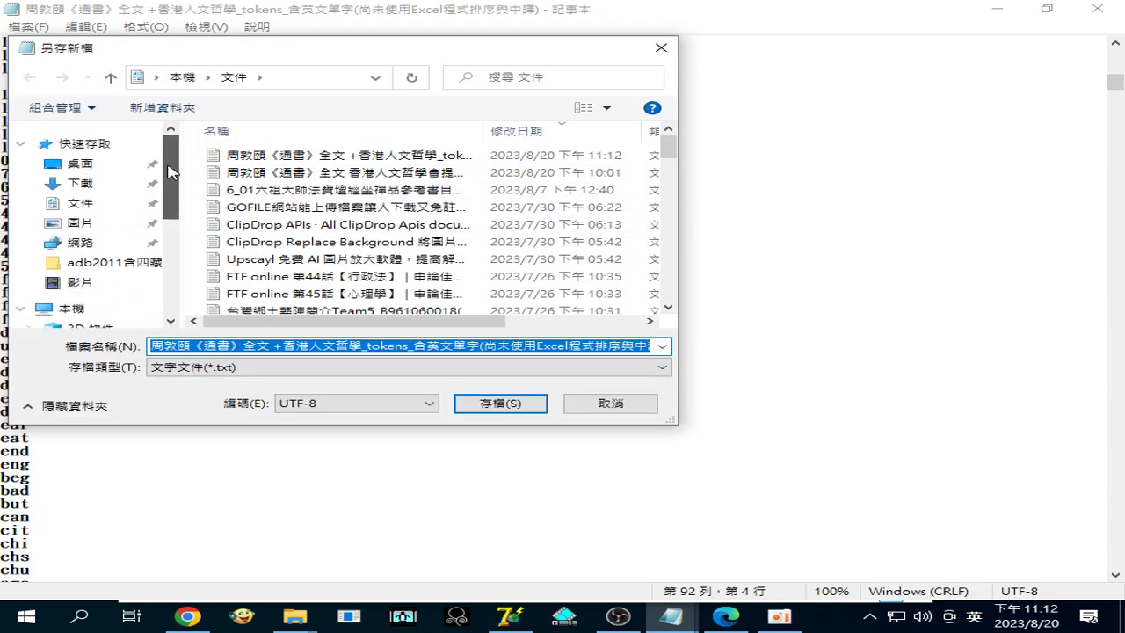
{"action": "left_click", "coordinate": [85, 165]}
{"action": "left_click", "coordinate": [495, 401]}
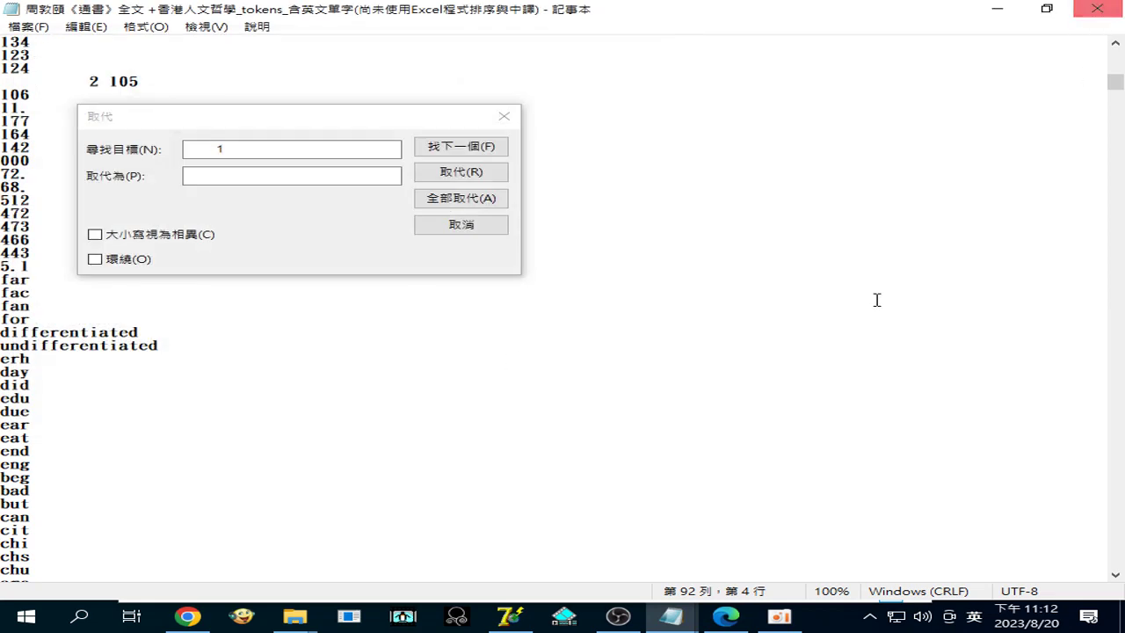
{"action": "left_click", "coordinate": [779, 618]}
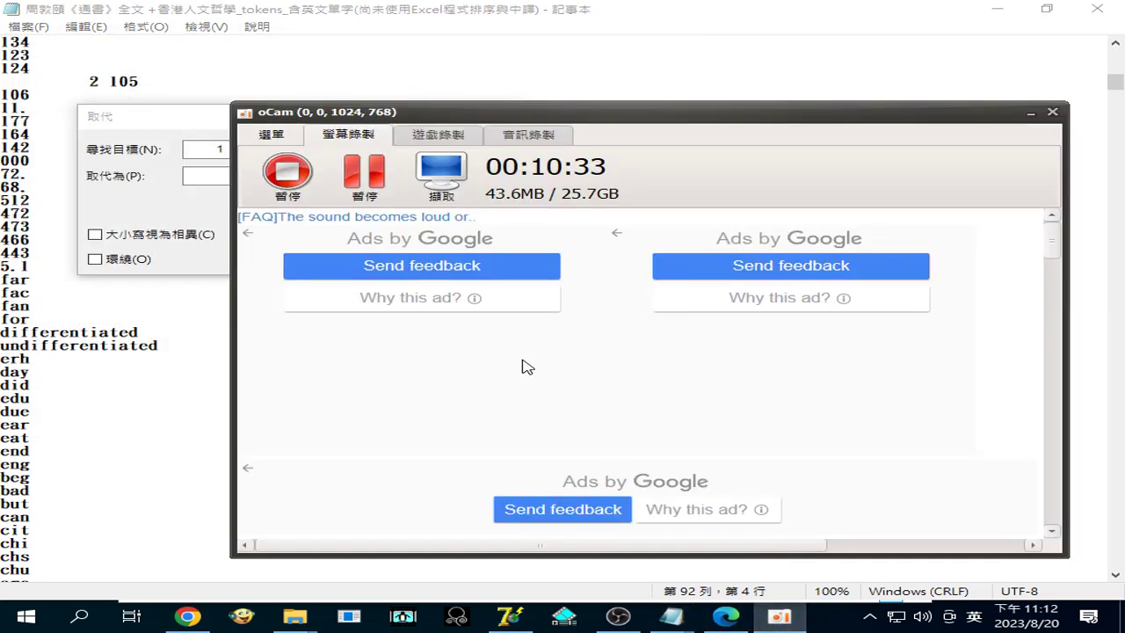